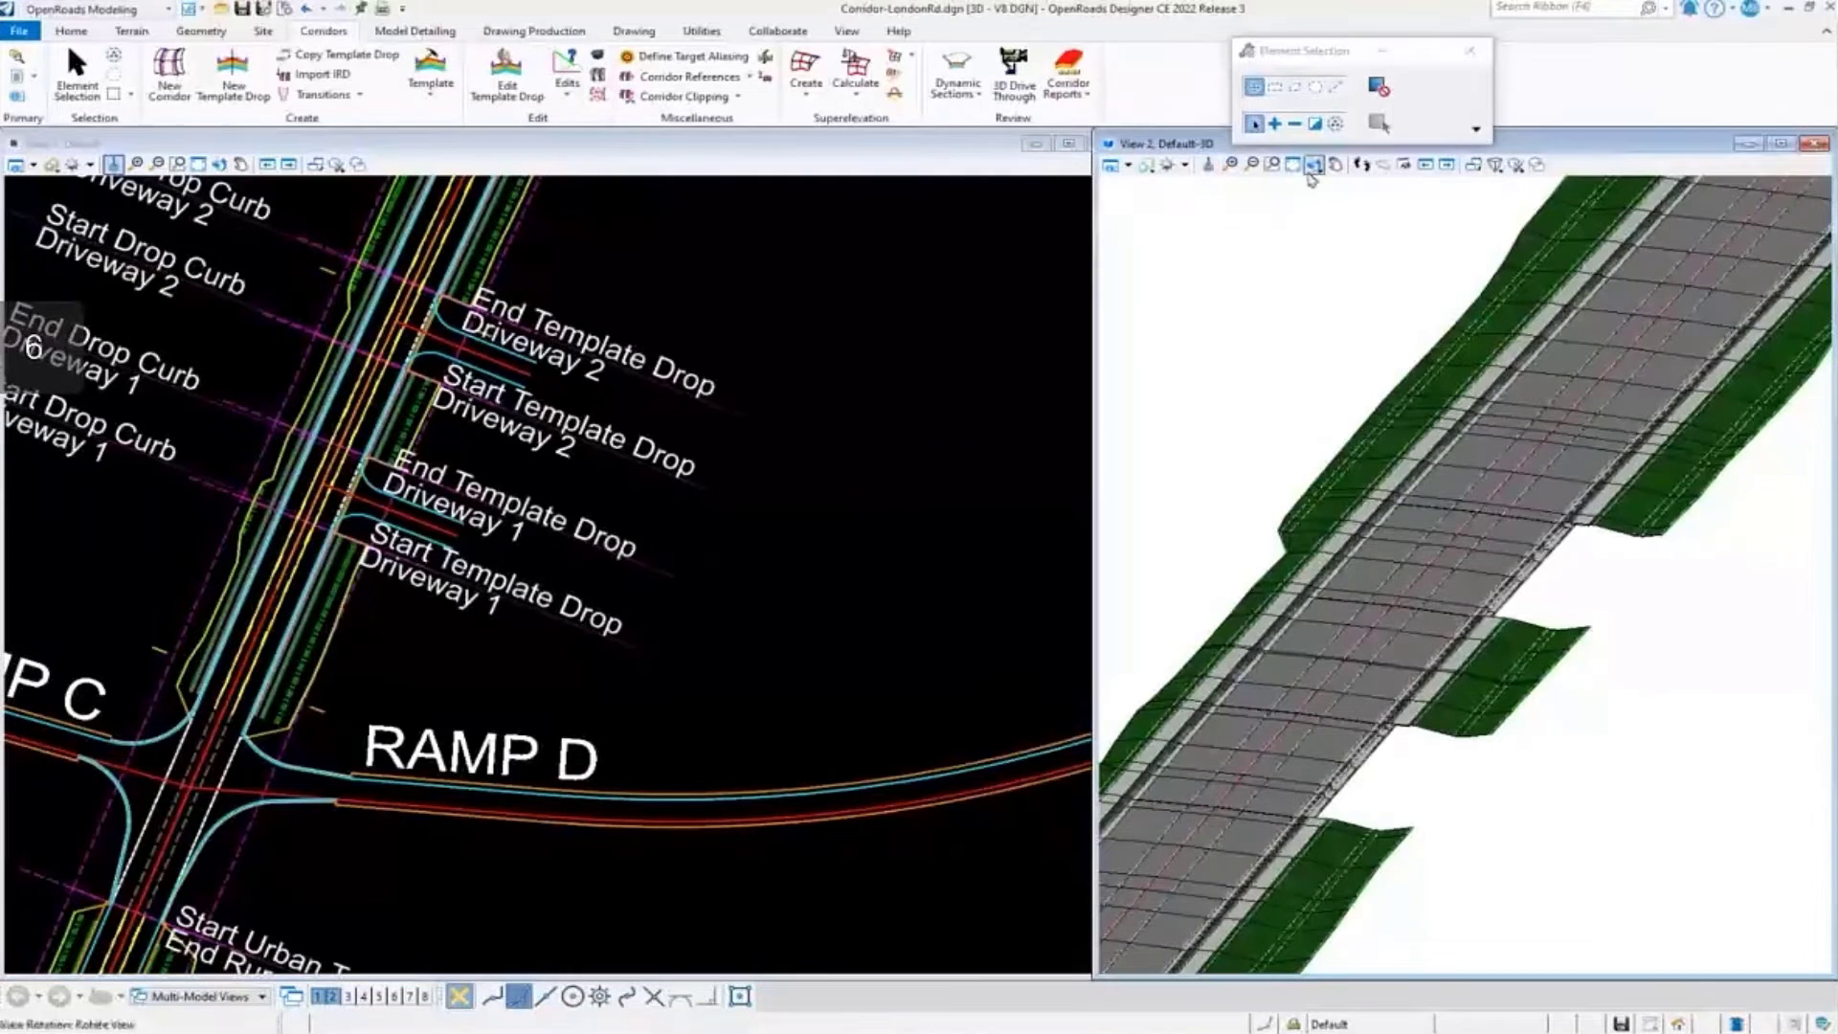
Rotate and zoom the 3D view to a close-up of the curb drop at the driveway opening
{"action": "left_click", "coordinate": [1314, 168]}
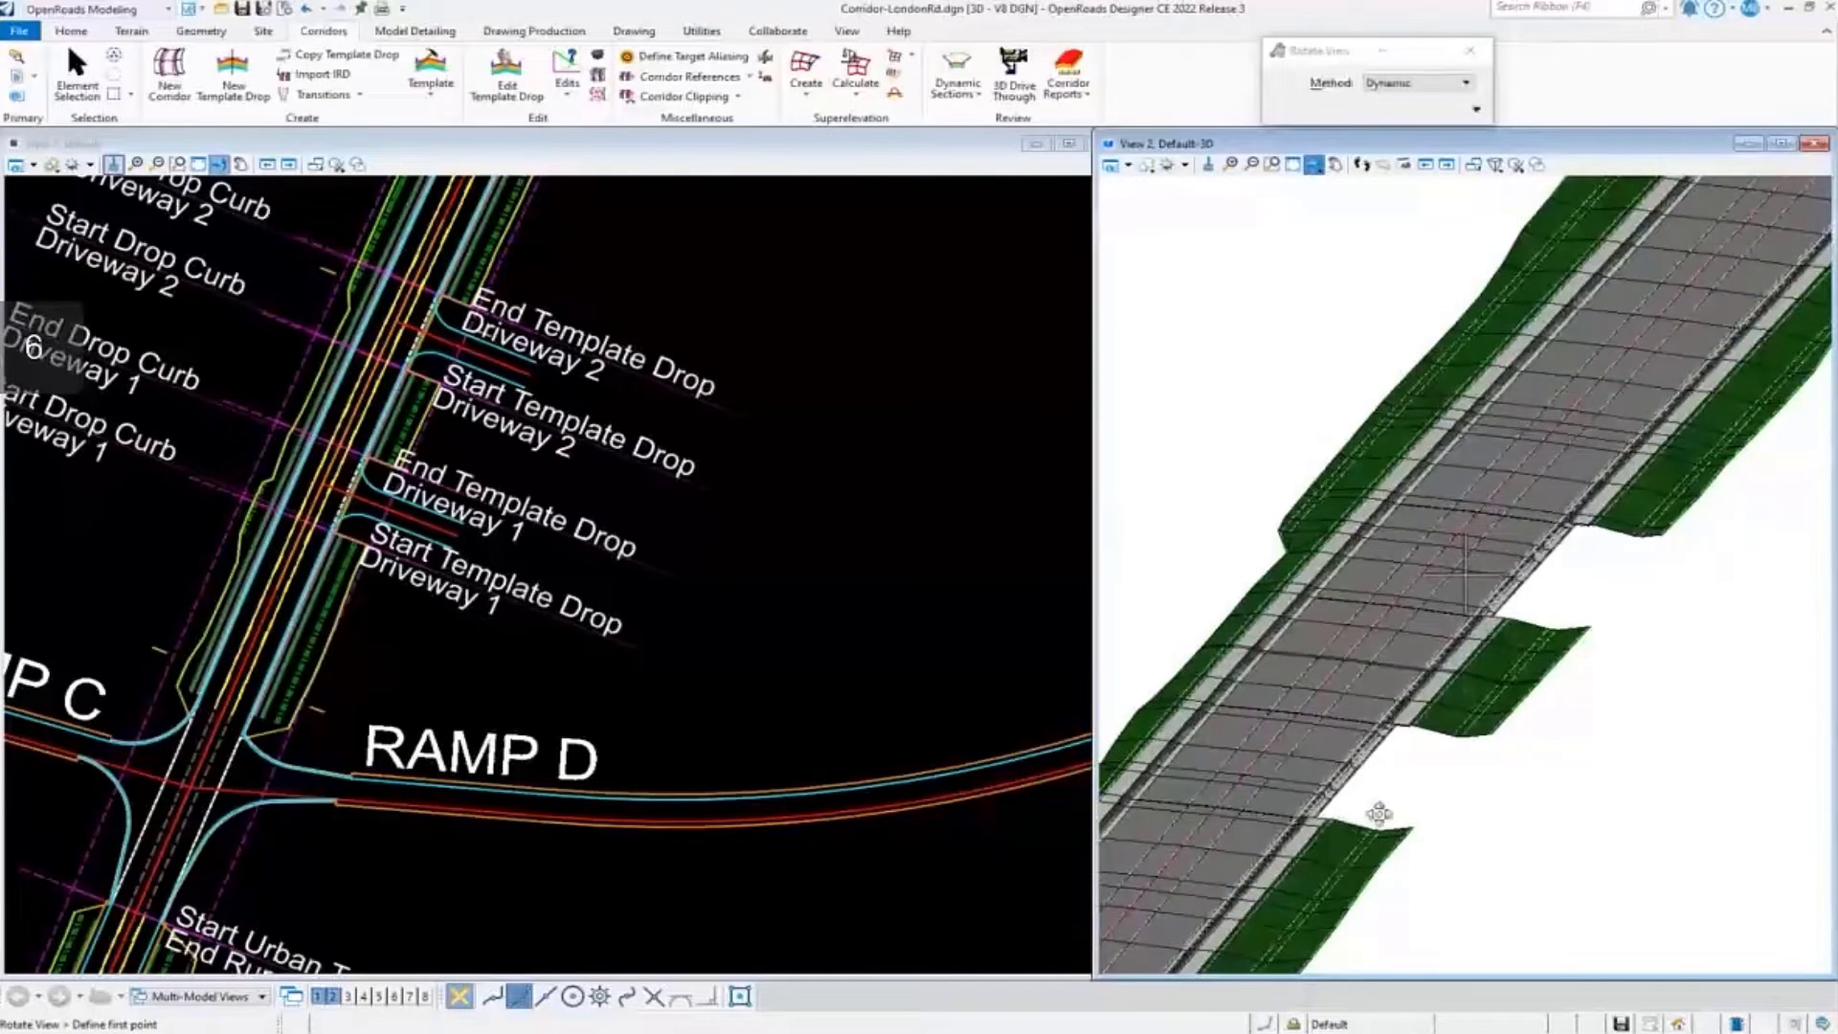
{"action": "left_click_drag", "start_coordinate": [1379, 814], "coordinate": [1465, 570]}
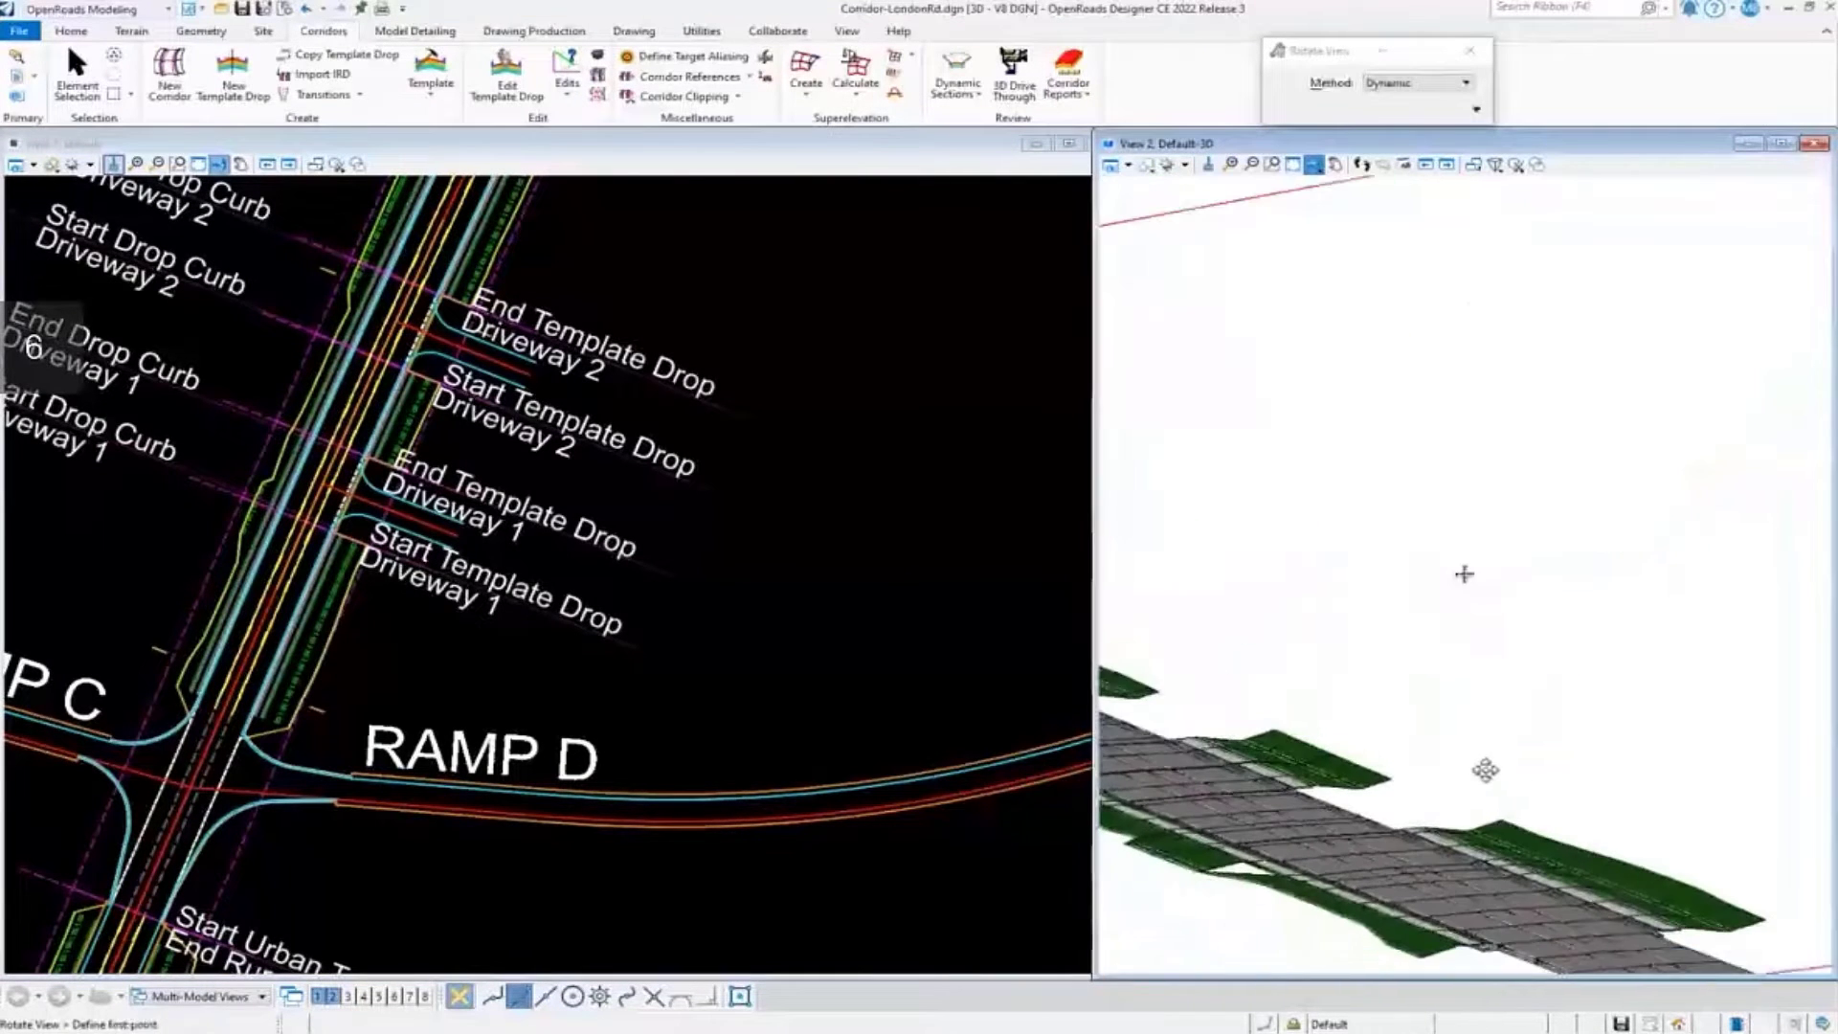
{"action": "left_click", "coordinate": [1384, 833]}
{"action": "scroll", "coordinate": [1389, 838], "scroll_direction": "up", "scroll_amount": 4}
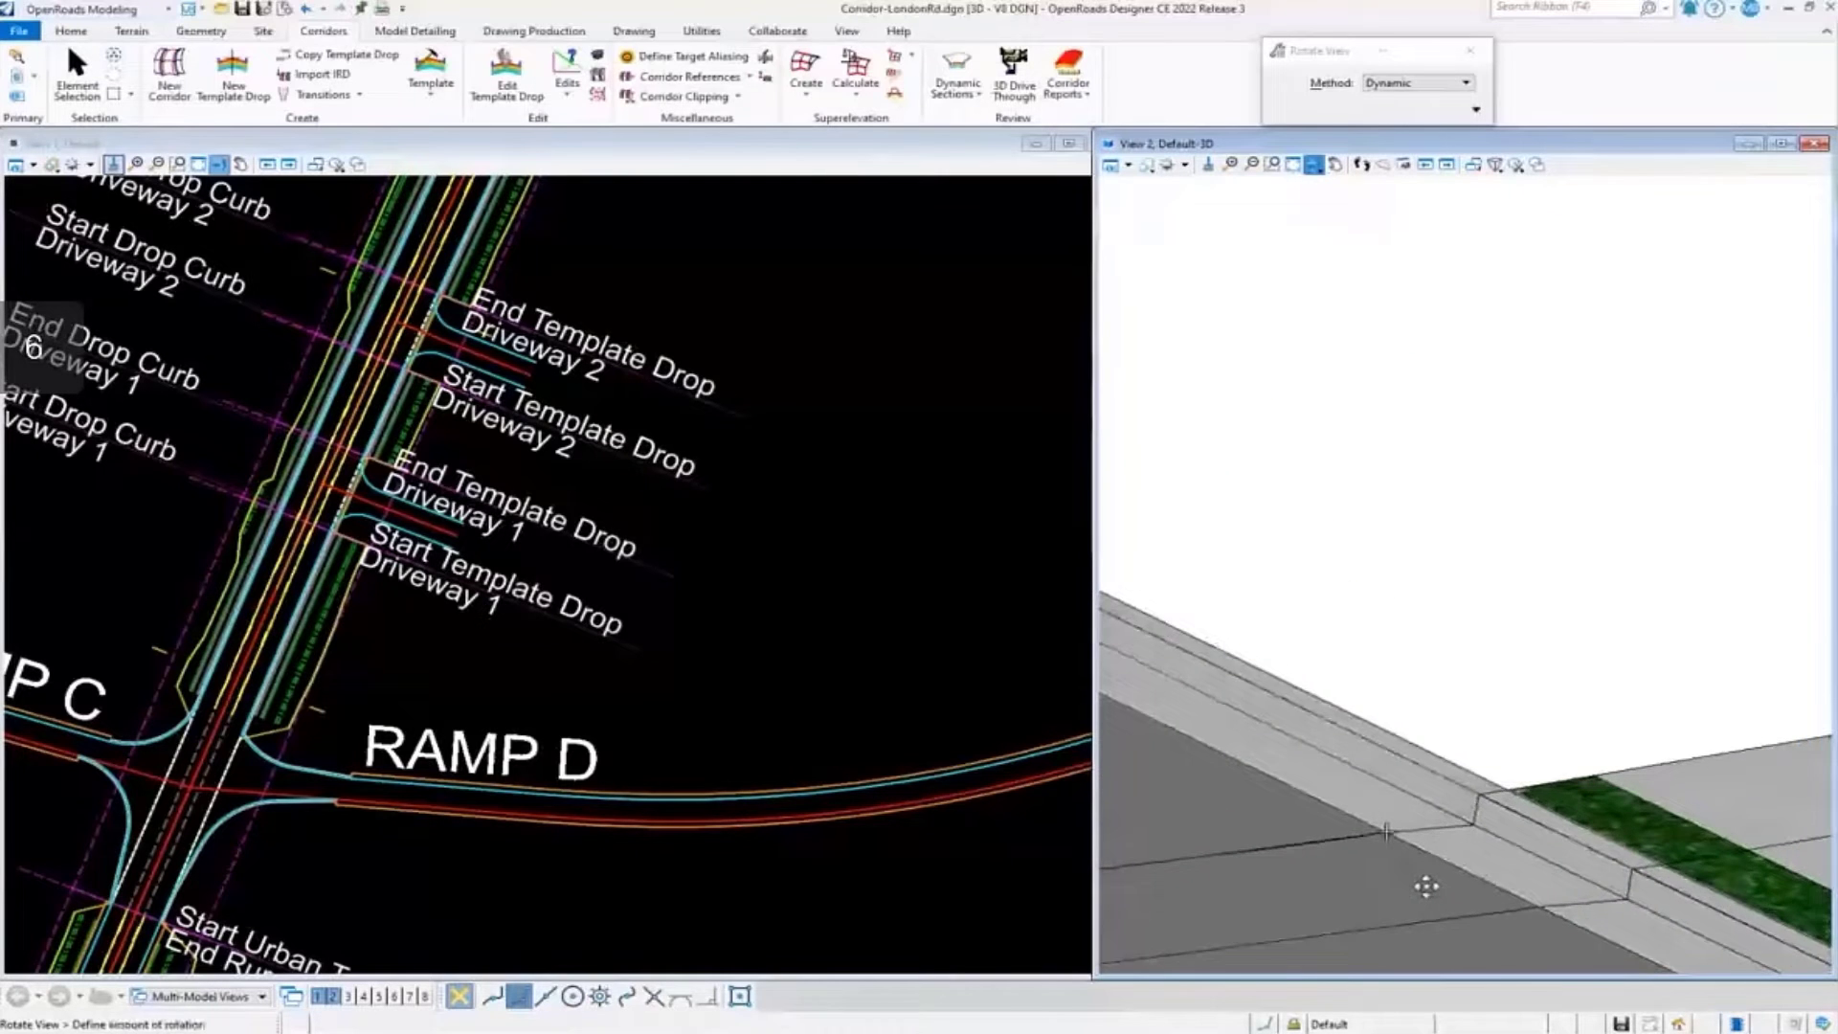
{"action": "left_click", "coordinate": [1401, 912]}
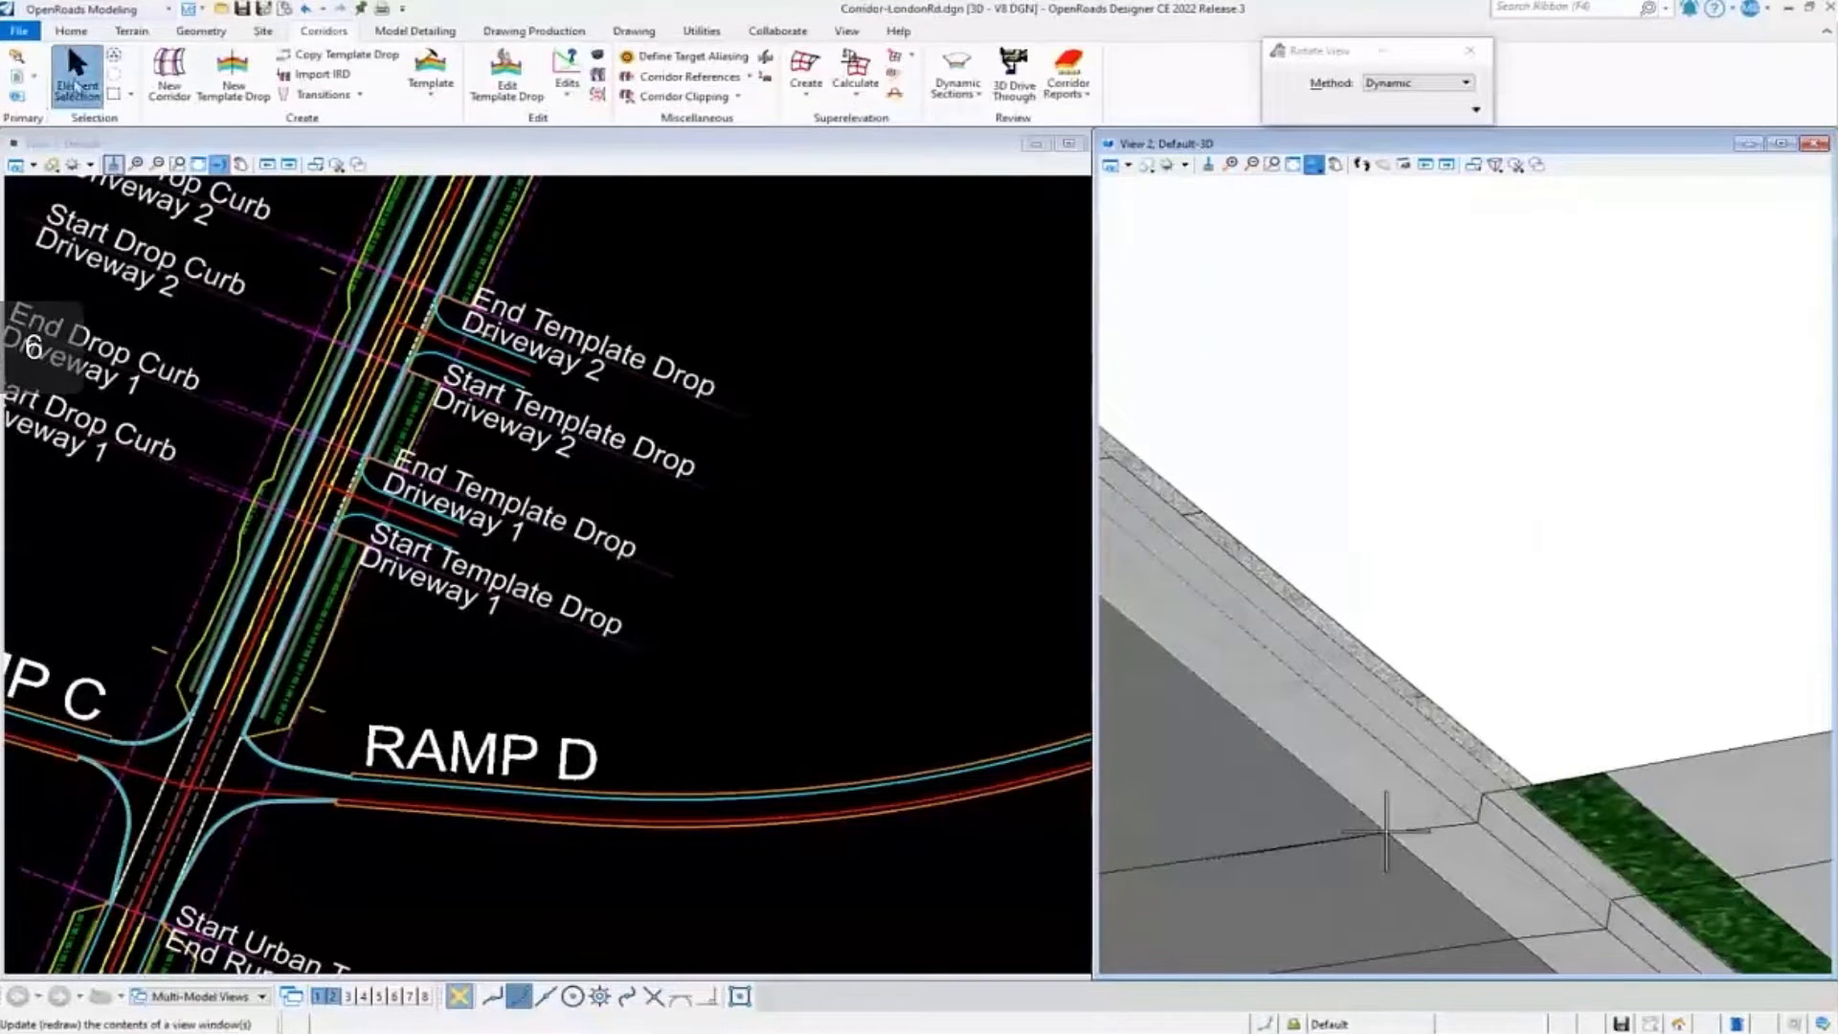
Select and deselect the curb strip in 3D, then make the plan view active
{"action": "left_click", "coordinate": [76, 86]}
{"action": "scroll", "coordinate": [1487, 762], "scroll_direction": "down", "scroll_amount": 3}
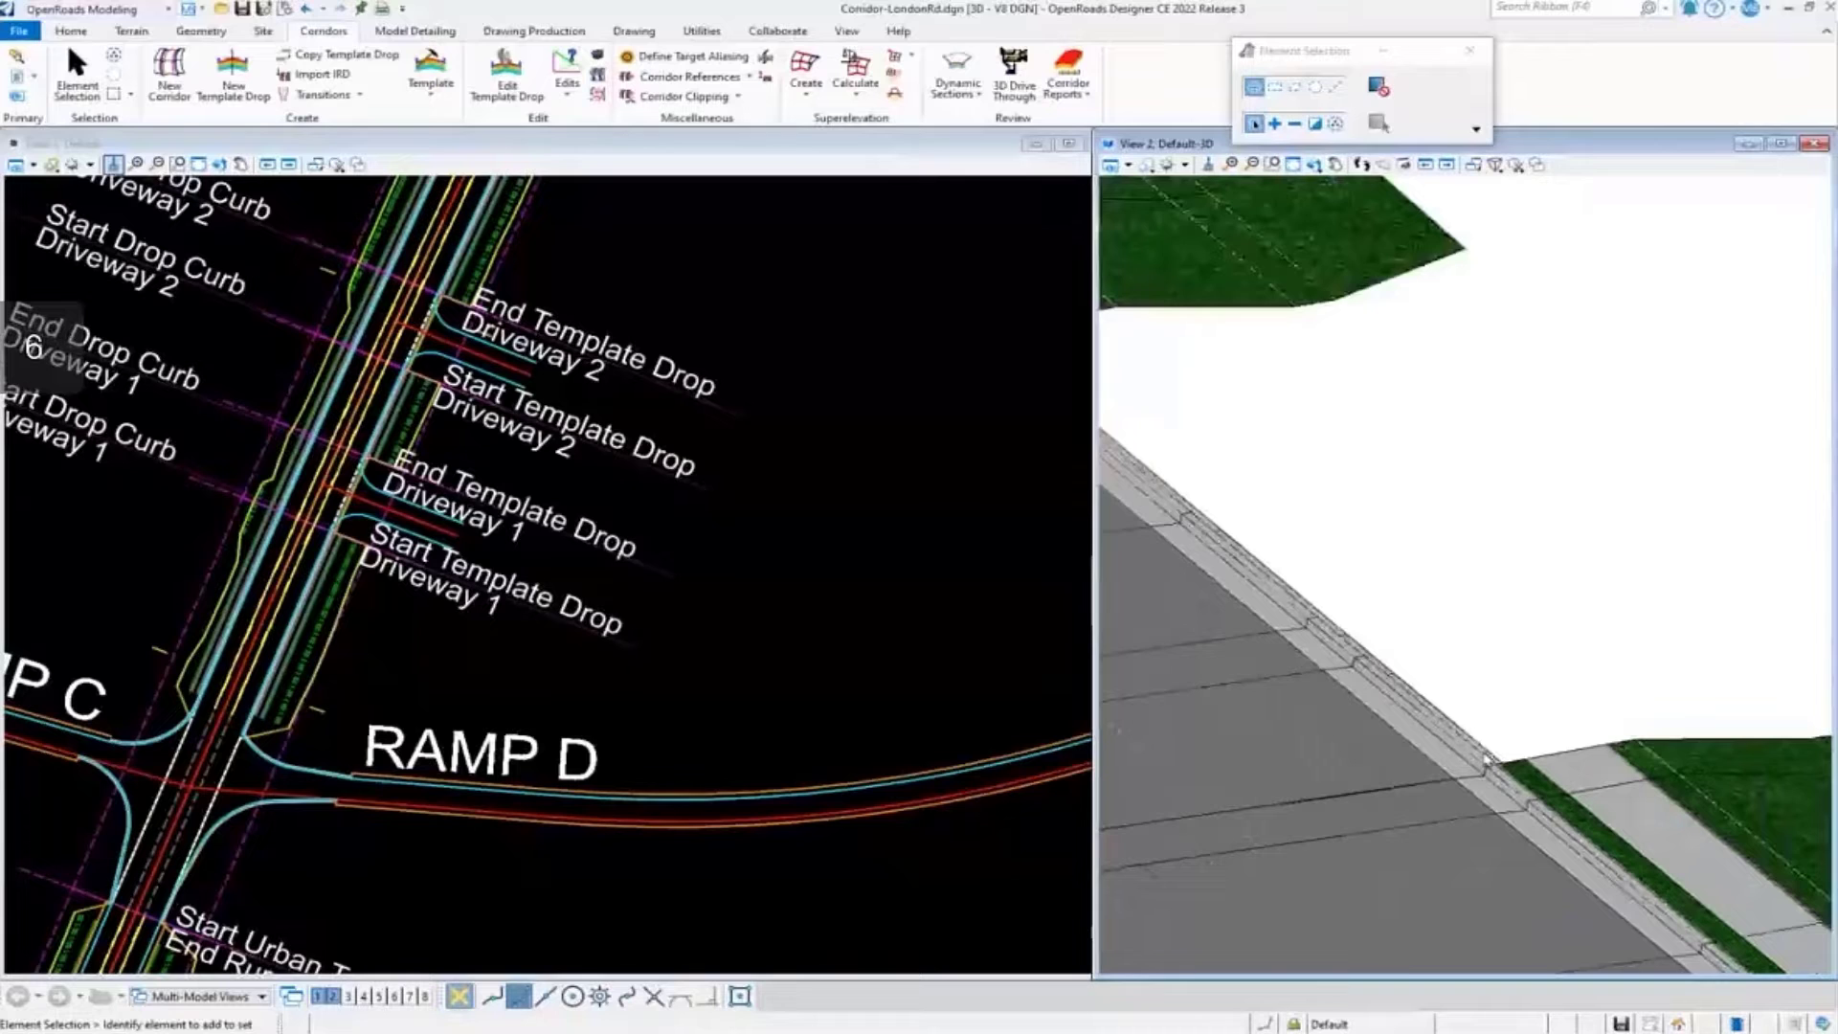
{"action": "scroll", "coordinate": [1245, 534], "scroll_direction": "down", "scroll_amount": 2}
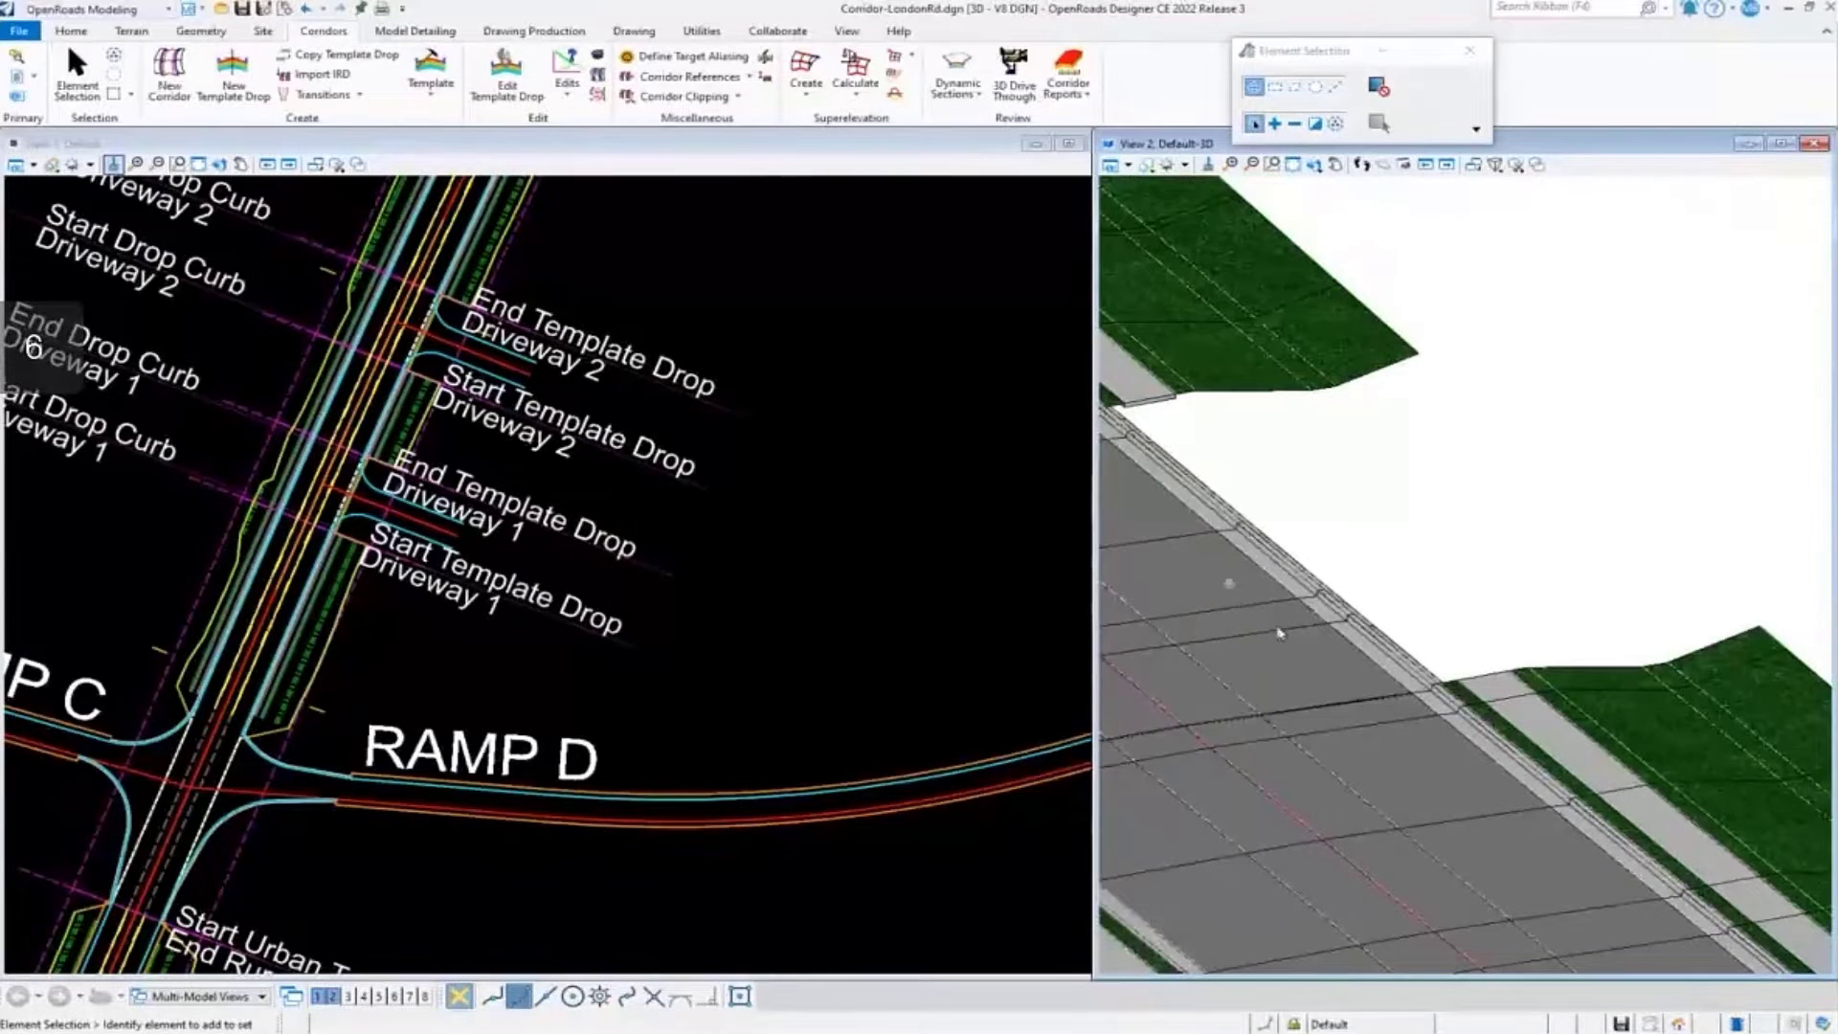
{"action": "scroll", "coordinate": [1427, 682], "scroll_direction": "up", "scroll_amount": 3}
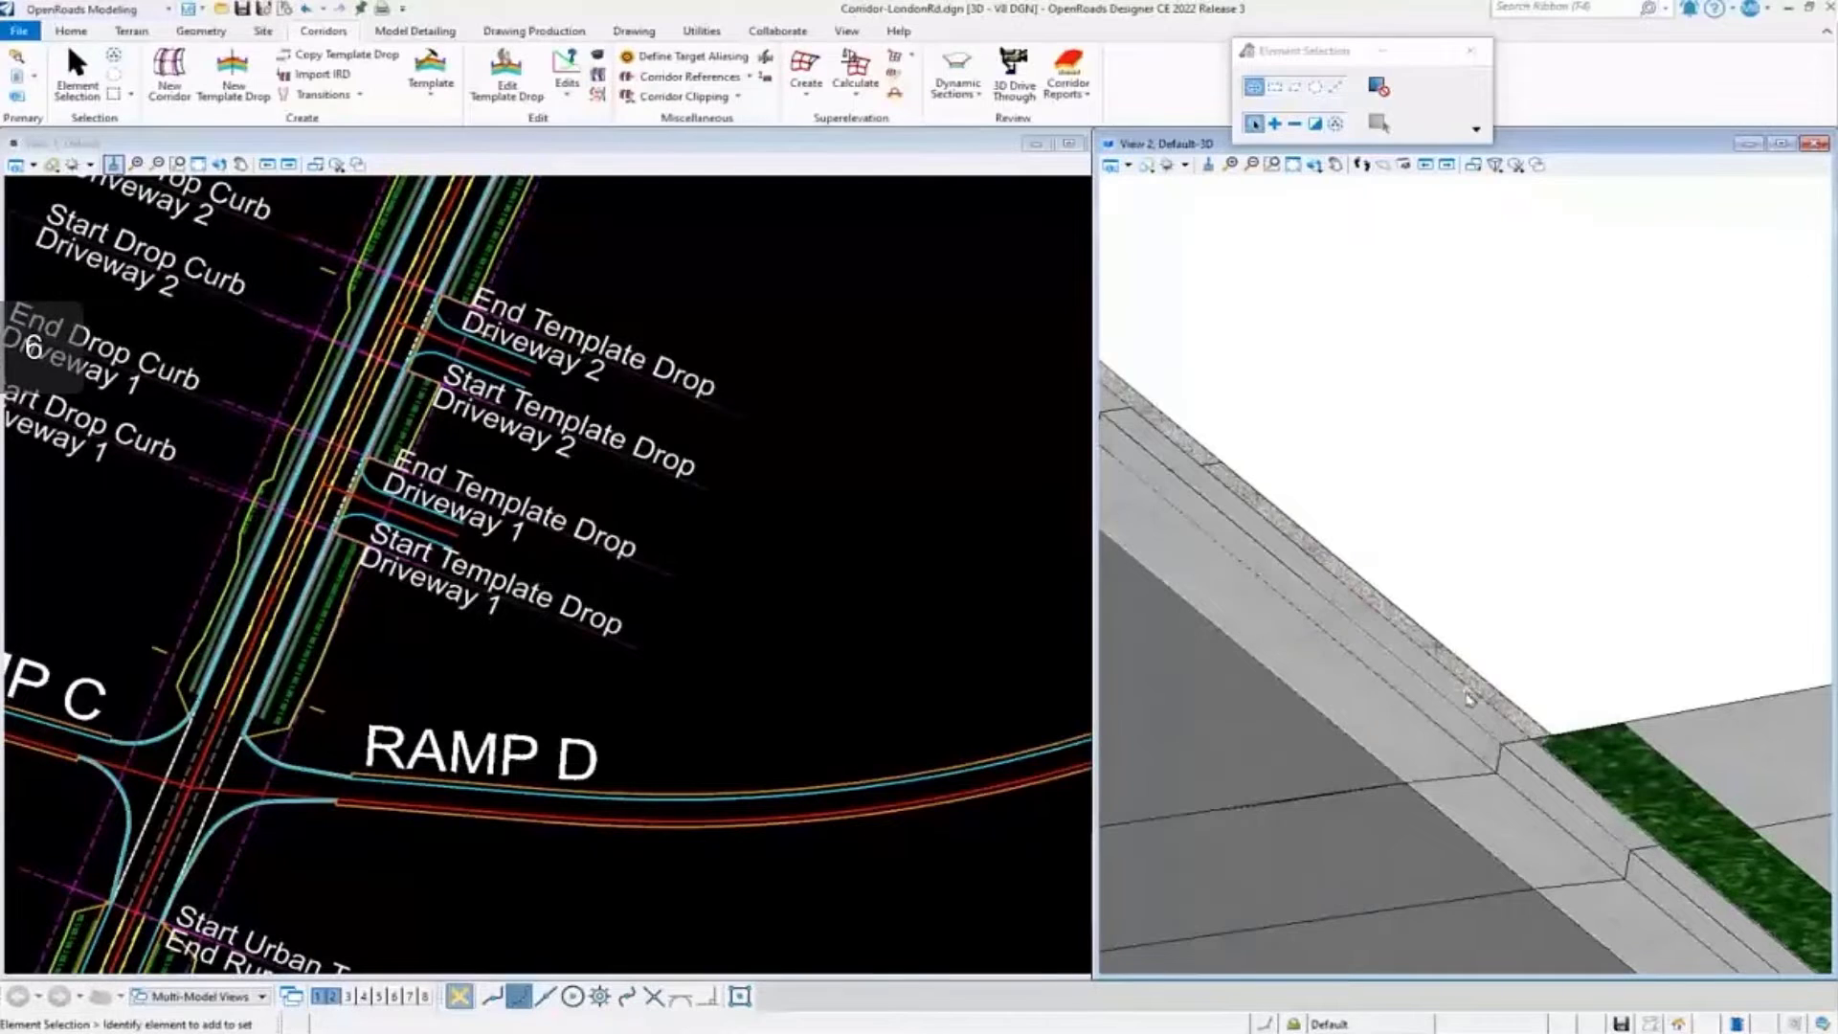
{"action": "left_click", "coordinate": [1485, 723]}
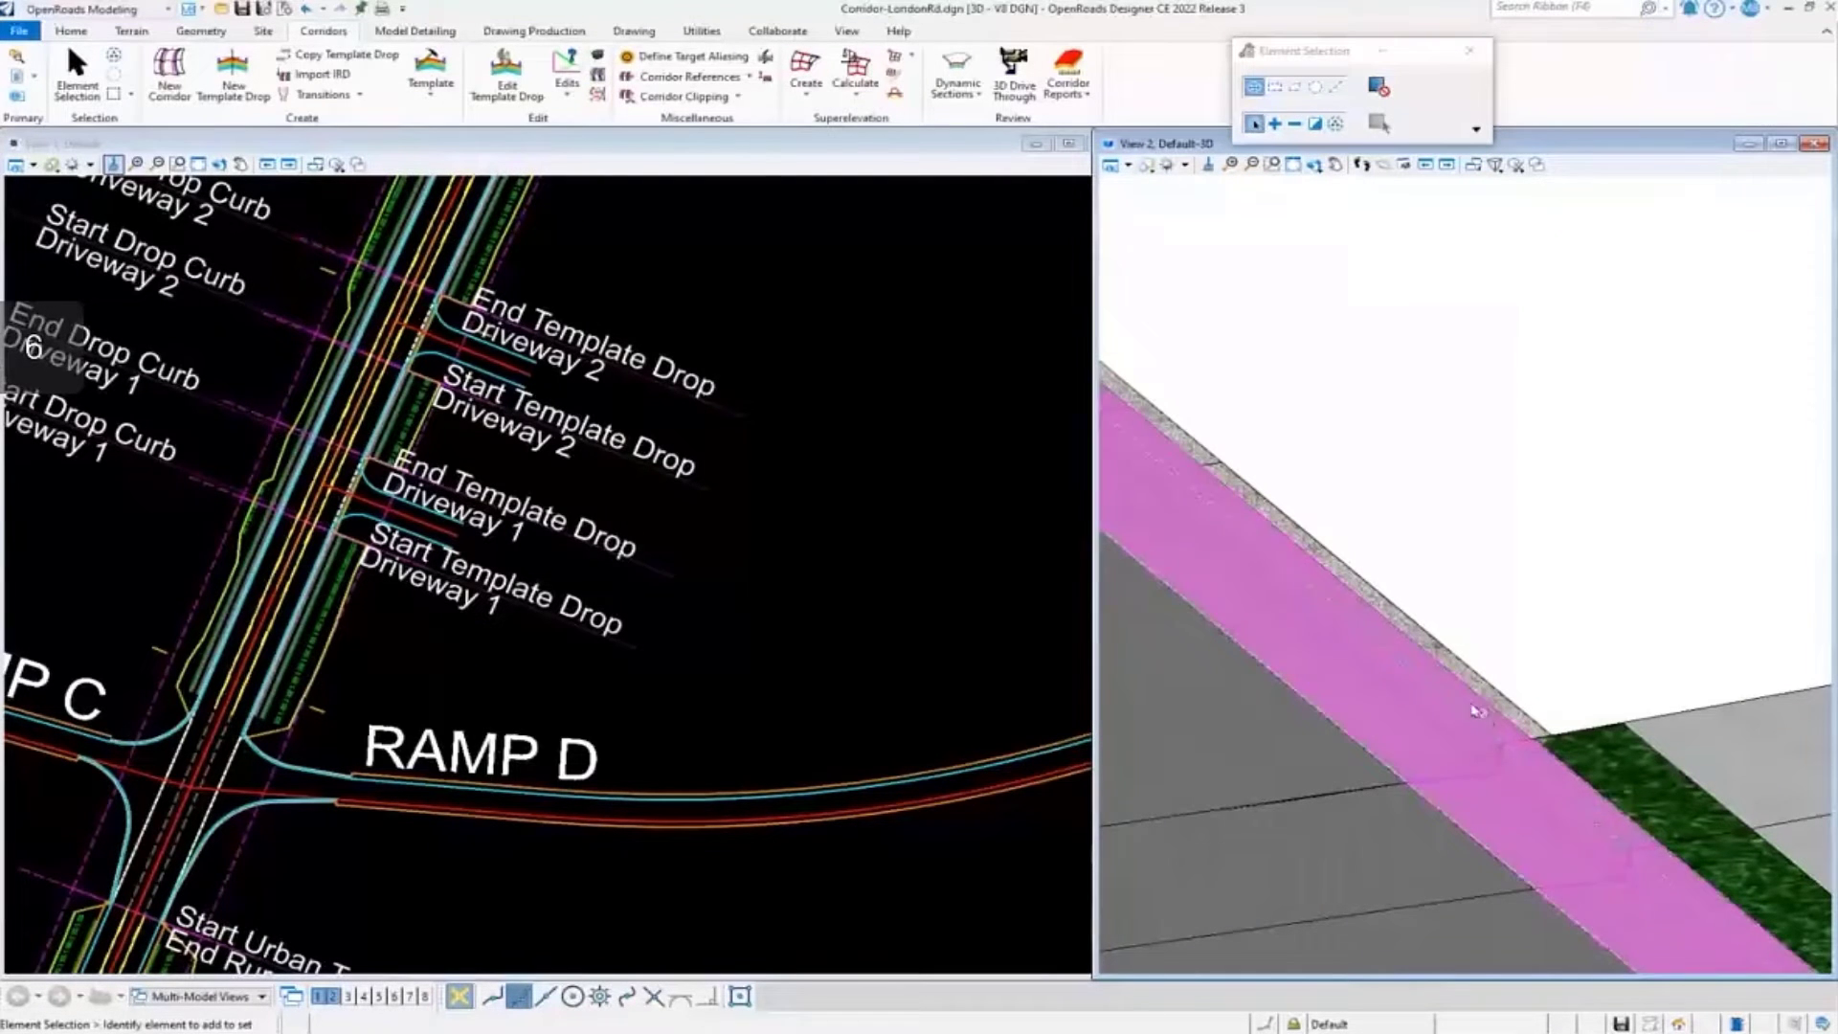
{"action": "right_click", "coordinate": [1475, 710]}
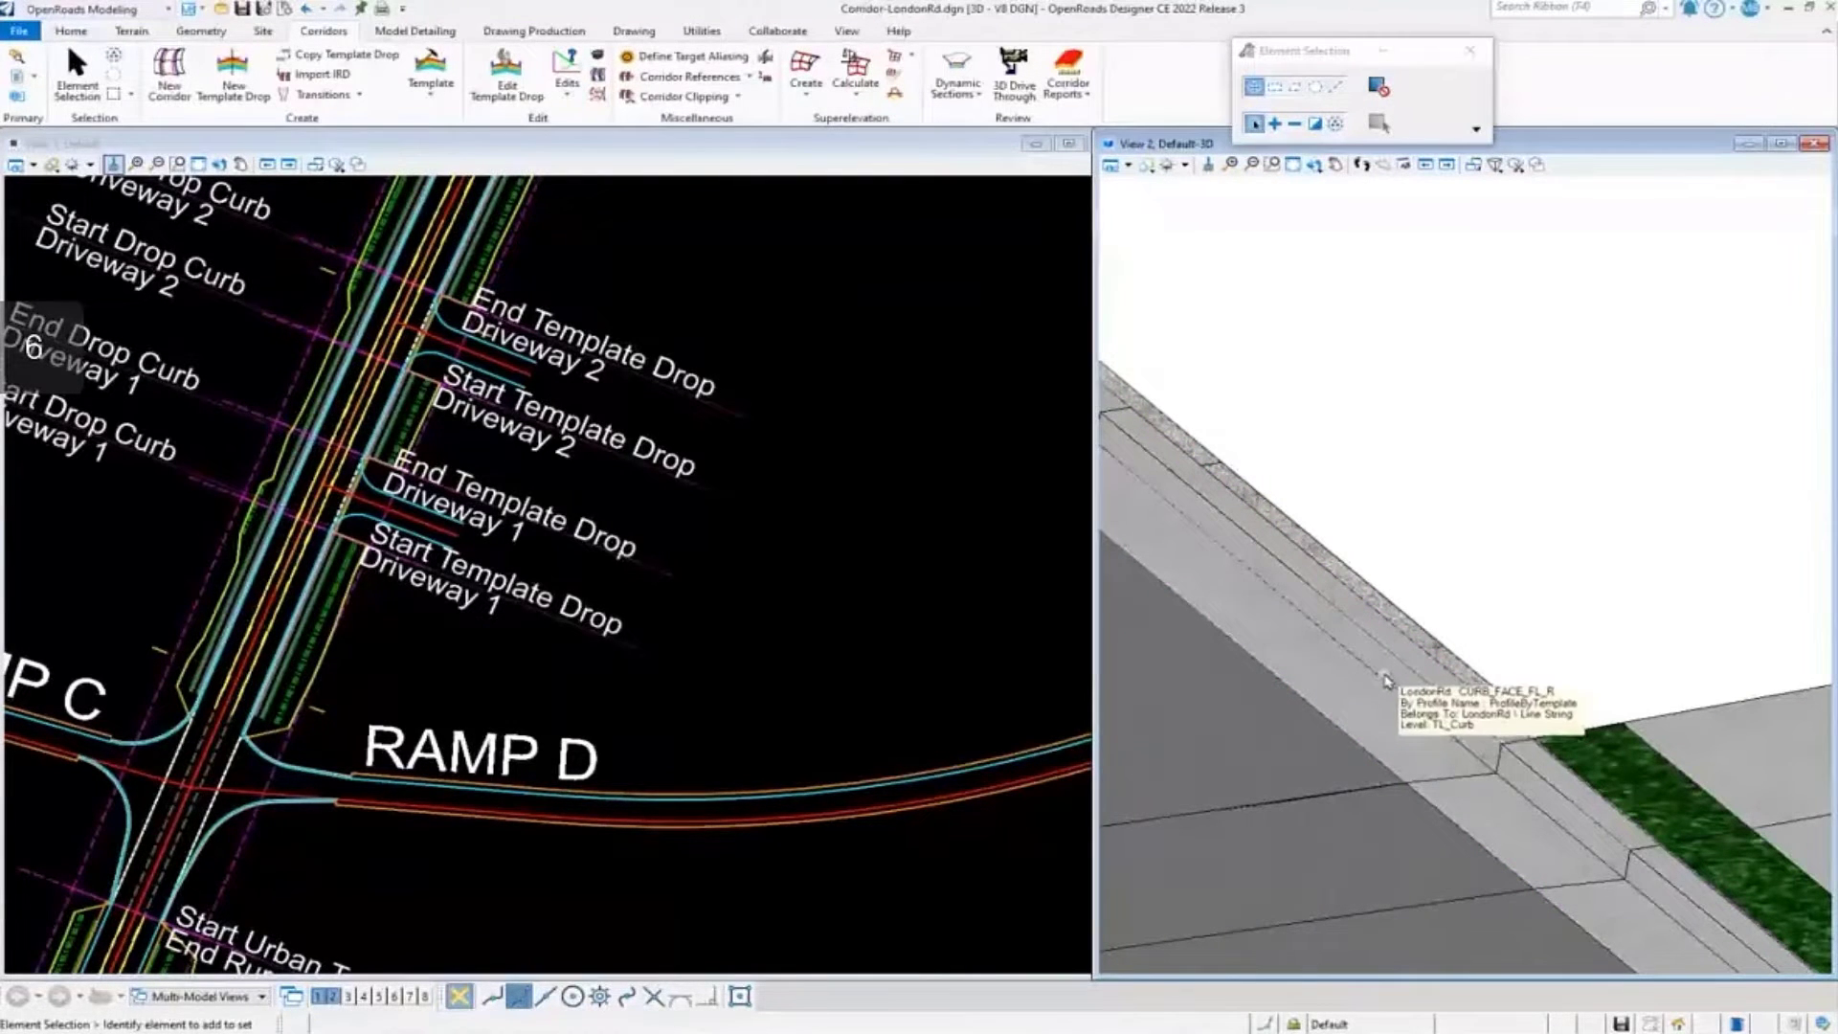
{"action": "left_click", "coordinate": [187, 512]}
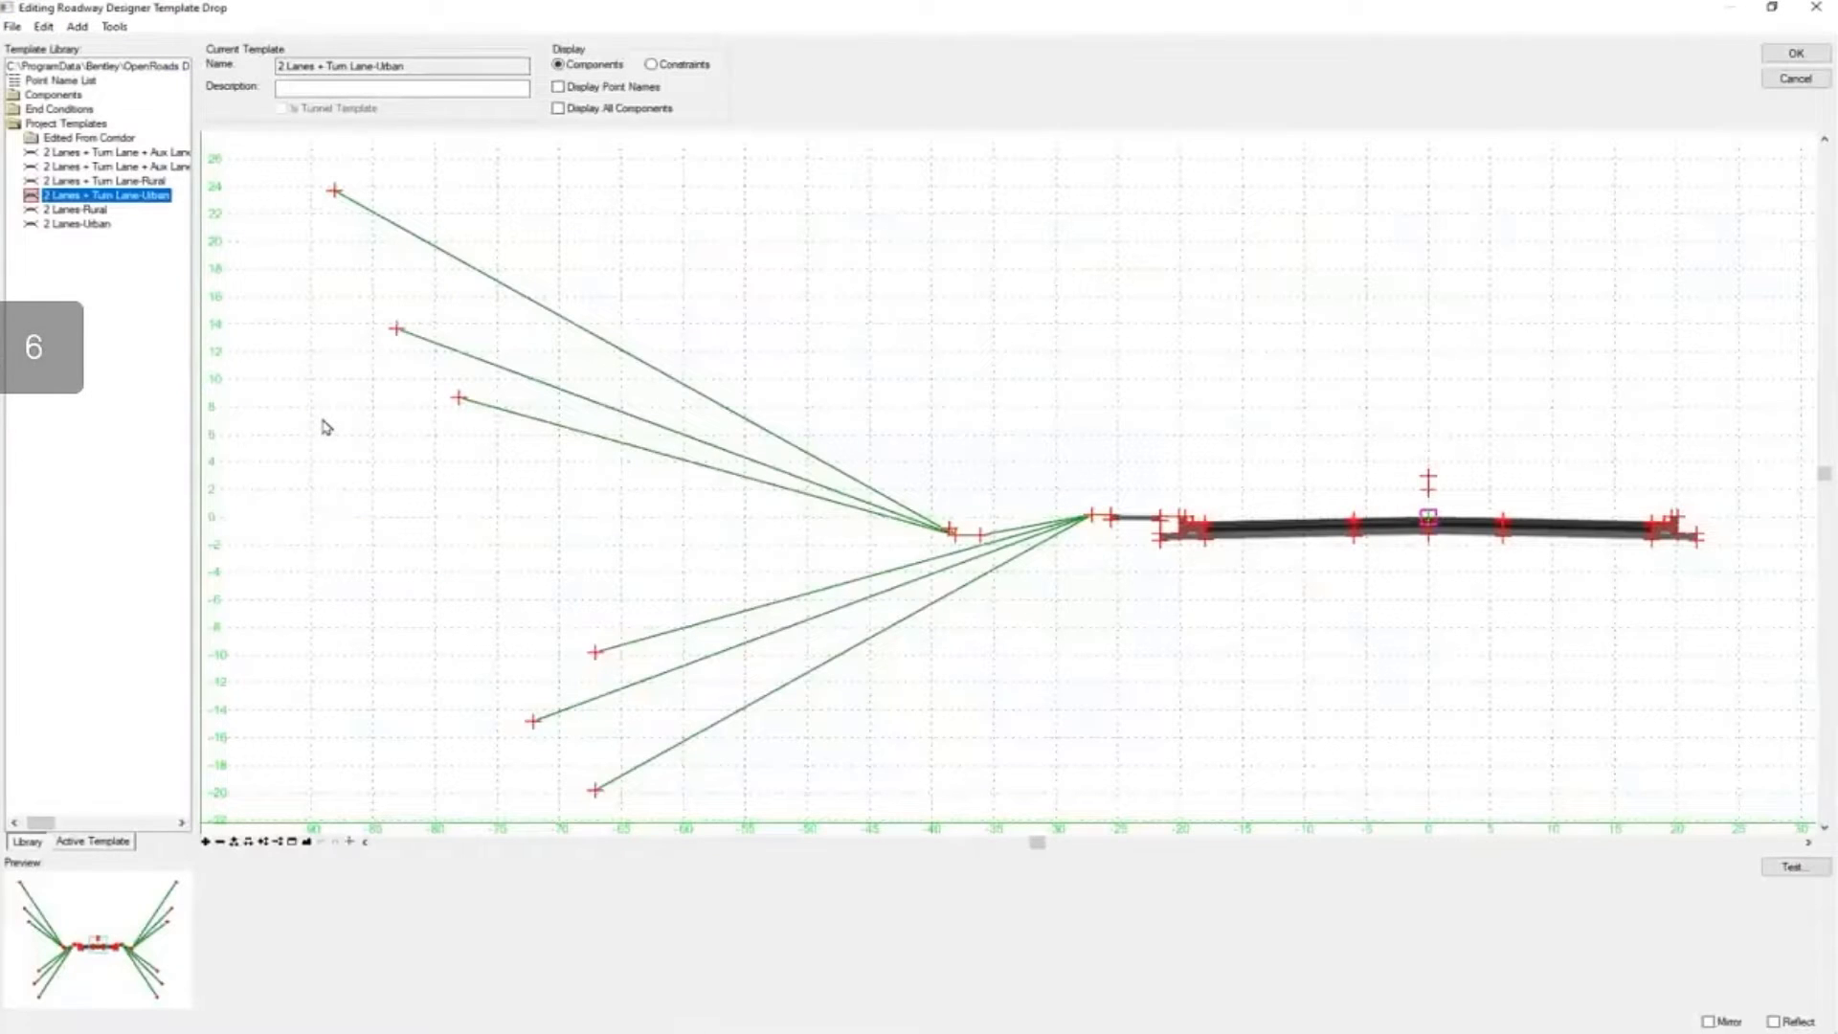
Zoom in on the right curb to show CURB_FACE_TOP_R at offset 19.583, elevation 0.050
{"action": "scroll", "coordinate": [297, 445], "scroll_direction": "down", "scroll_amount": 3}
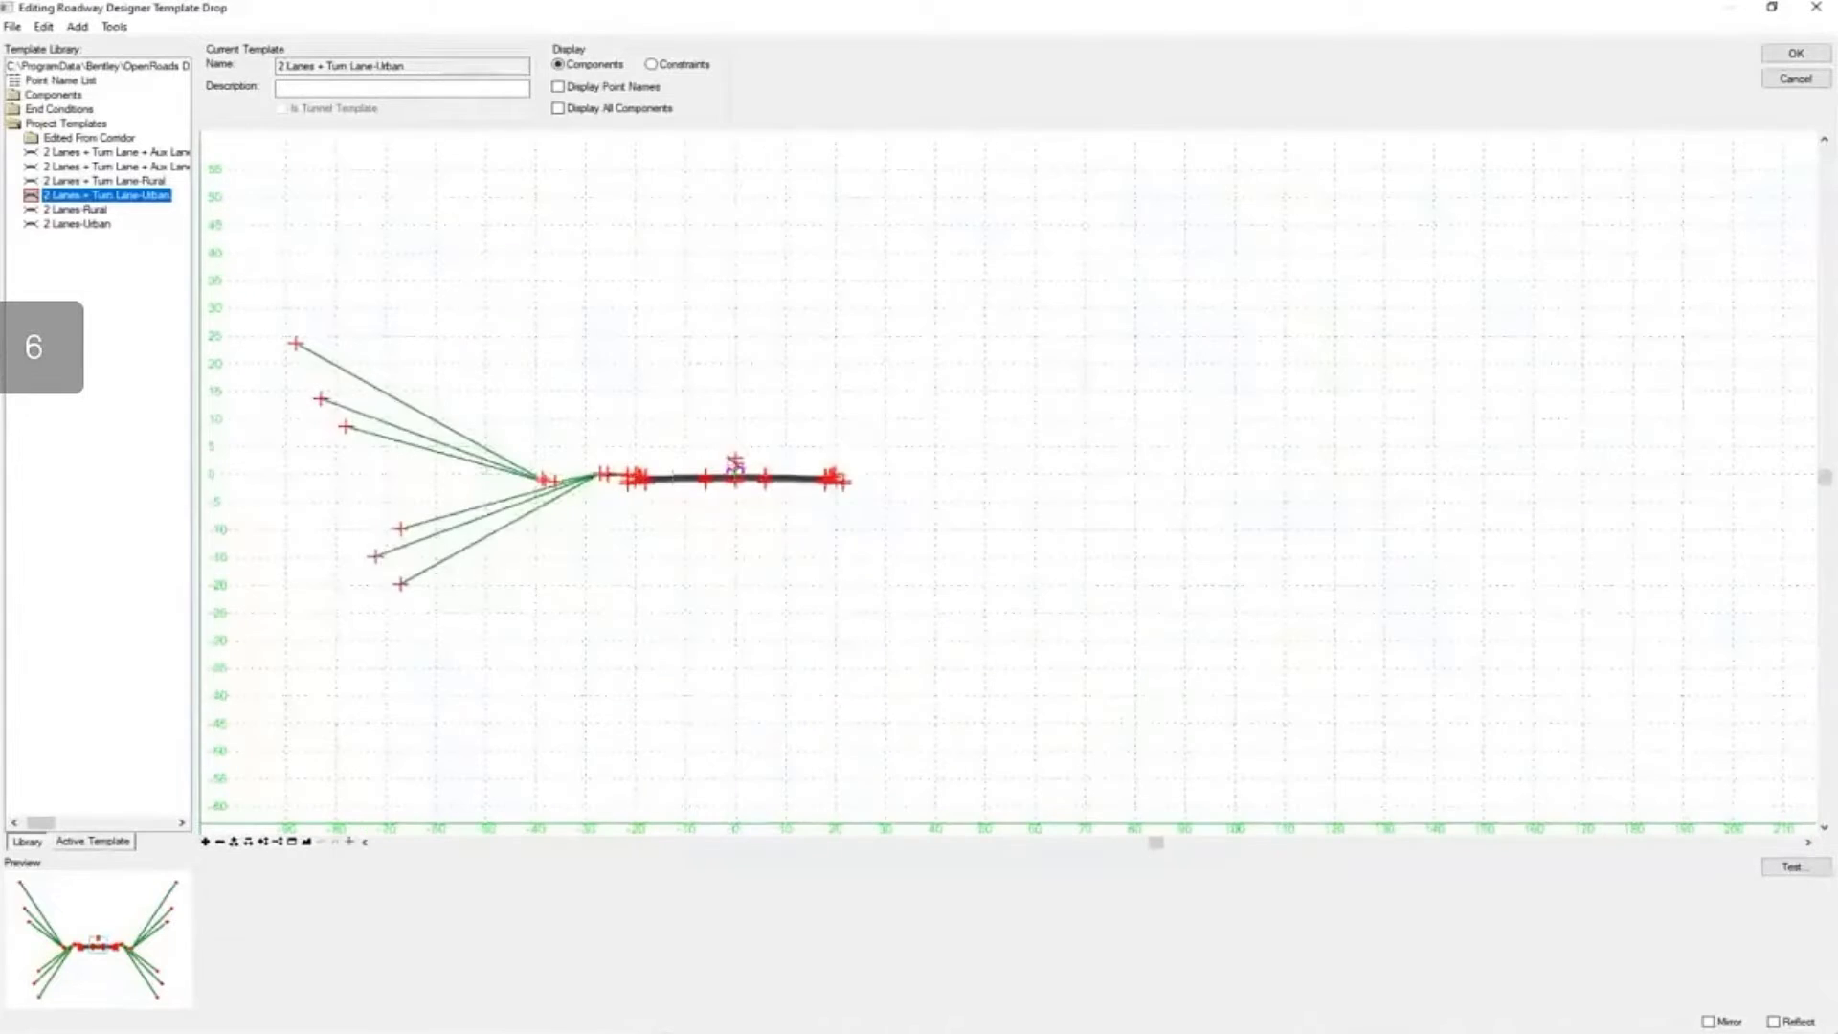
{"action": "scroll", "coordinate": [731, 469], "scroll_direction": "up", "scroll_amount": 6}
{"action": "scroll", "coordinate": [839, 506], "scroll_direction": "up", "scroll_amount": 4}
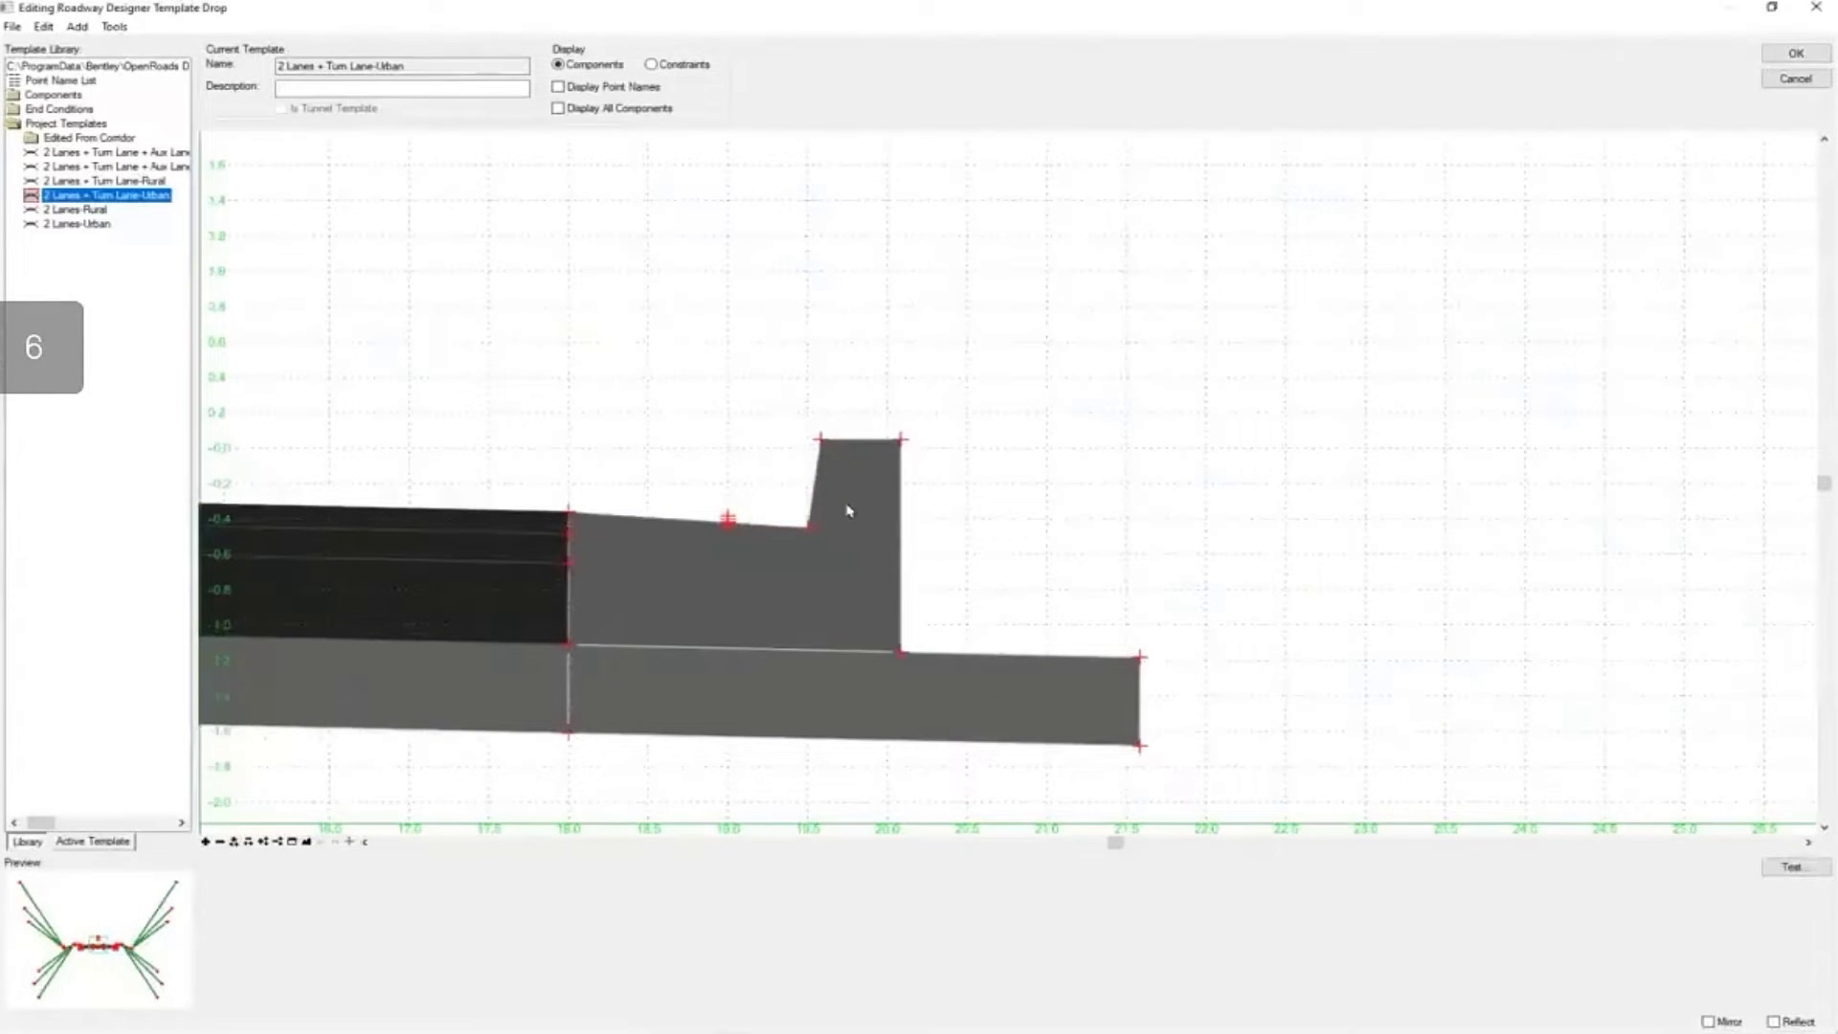
{"action": "mouse_move", "coordinate": [822, 445]}
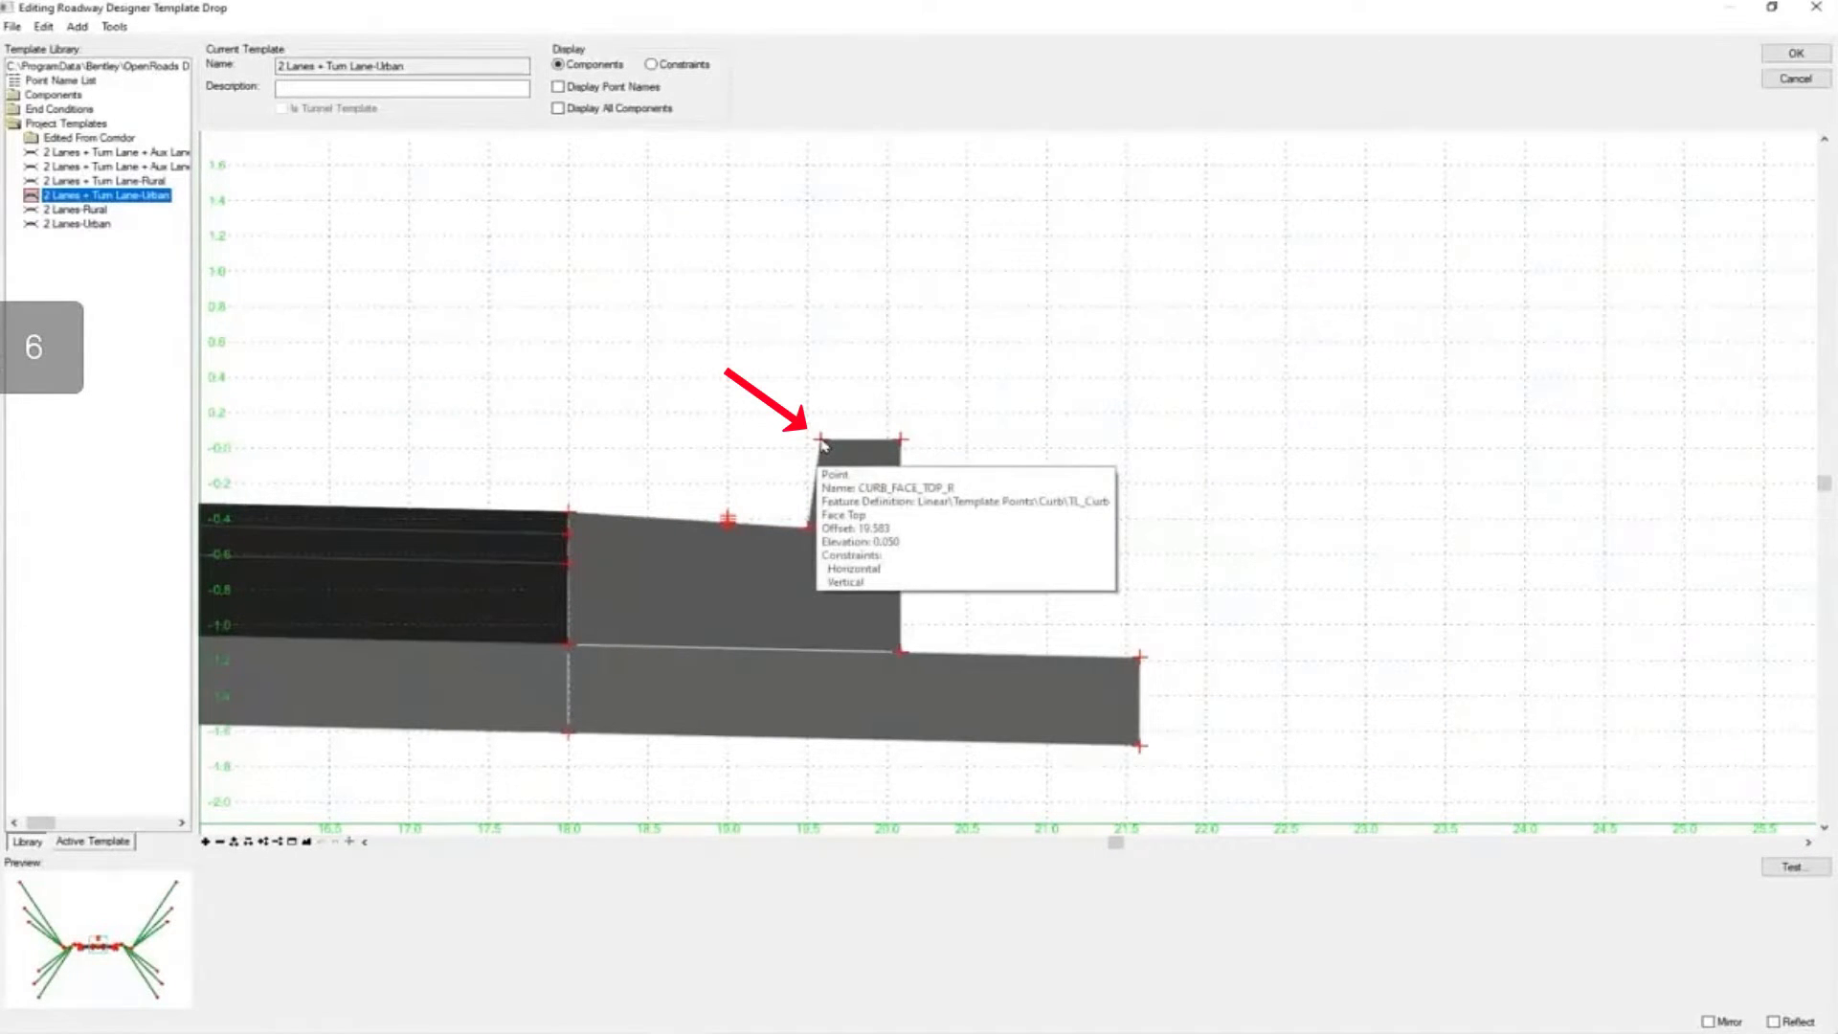
Review CURB_FACE_TOP_R's point constraints, then close Point Properties and the Template Drop editor
{"action": "double_click", "coordinate": [821, 440]}
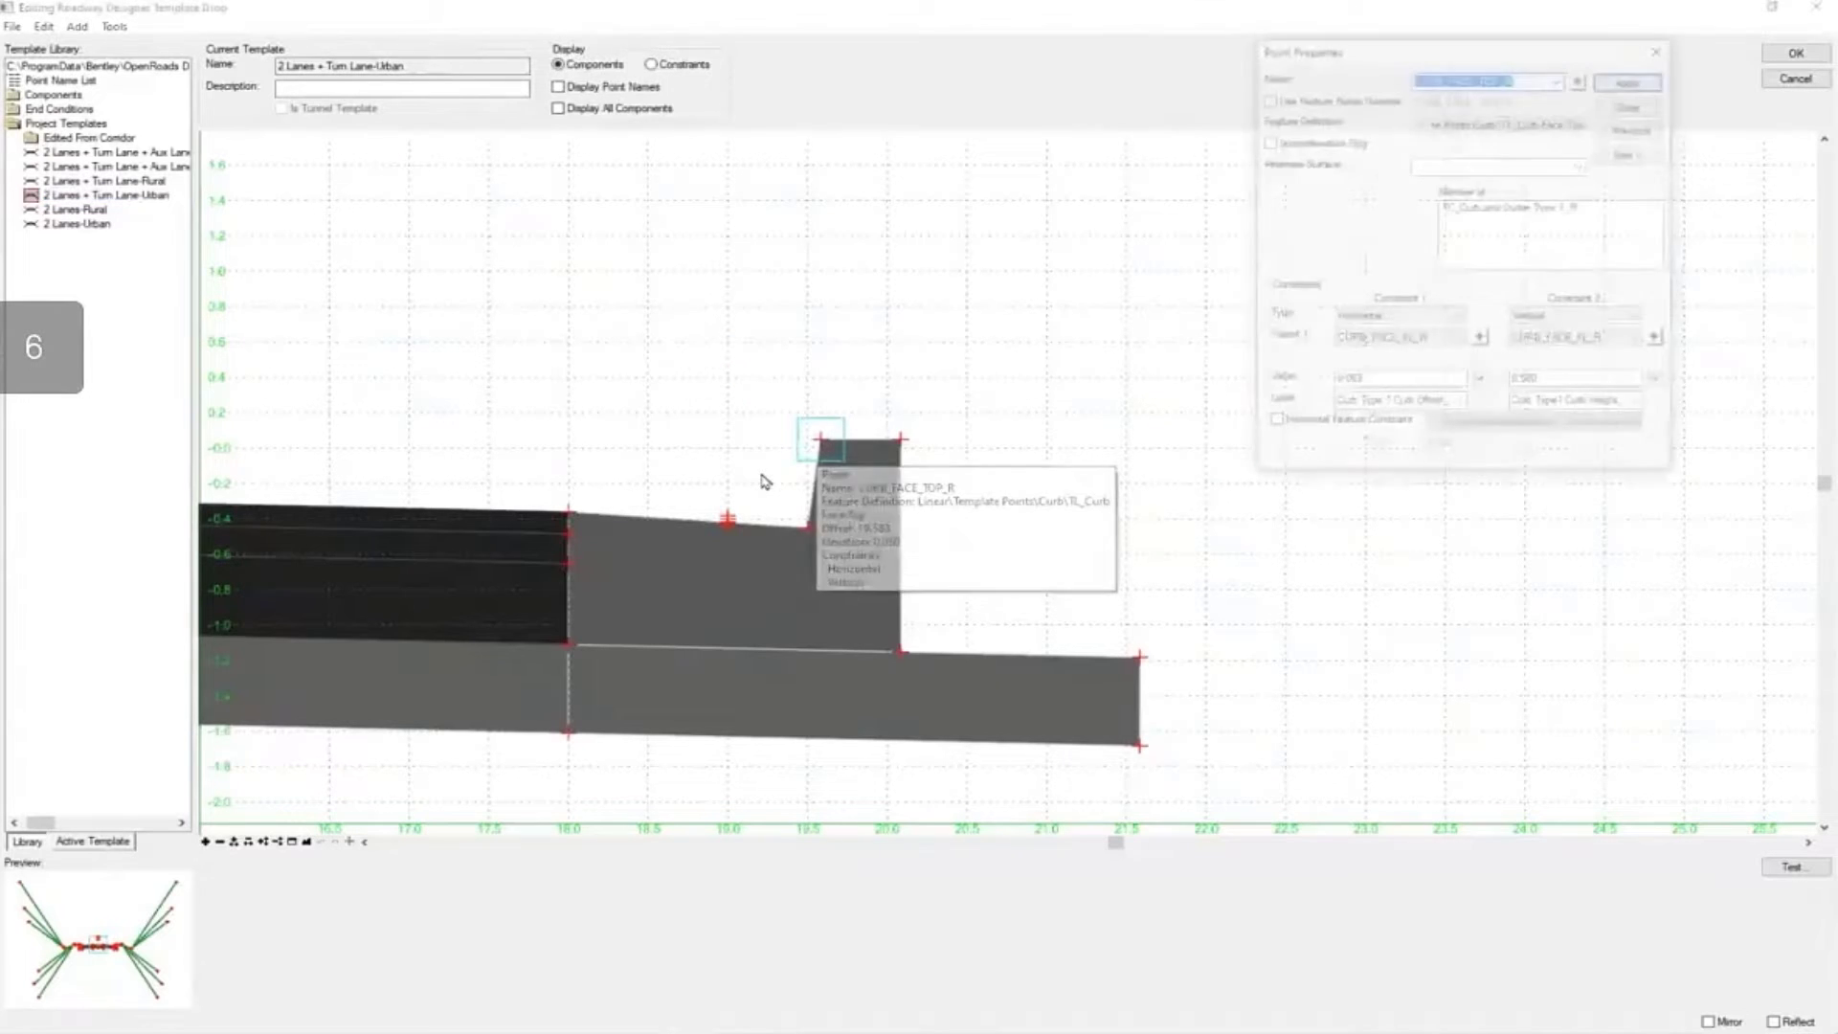
{"action": "left_click_drag", "start_coordinate": [1411, 59], "coordinate": [1126, 172]}
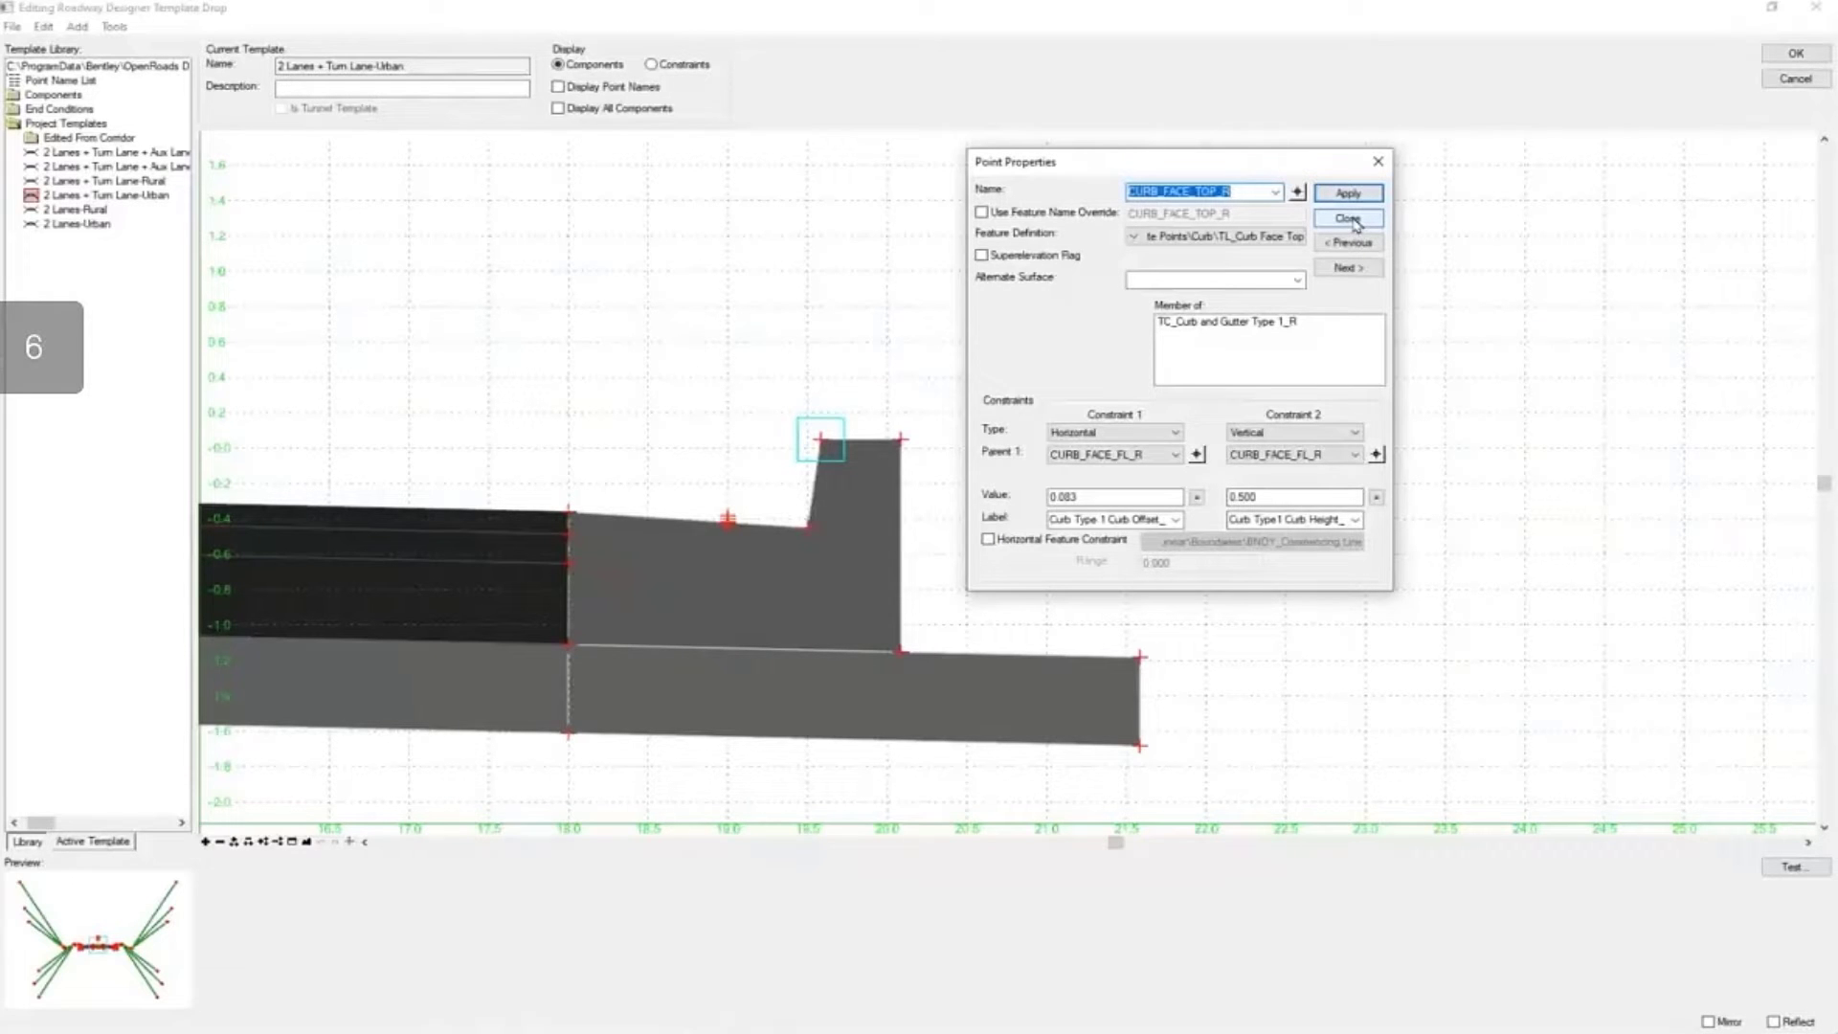
{"action": "left_click", "coordinate": [1350, 219]}
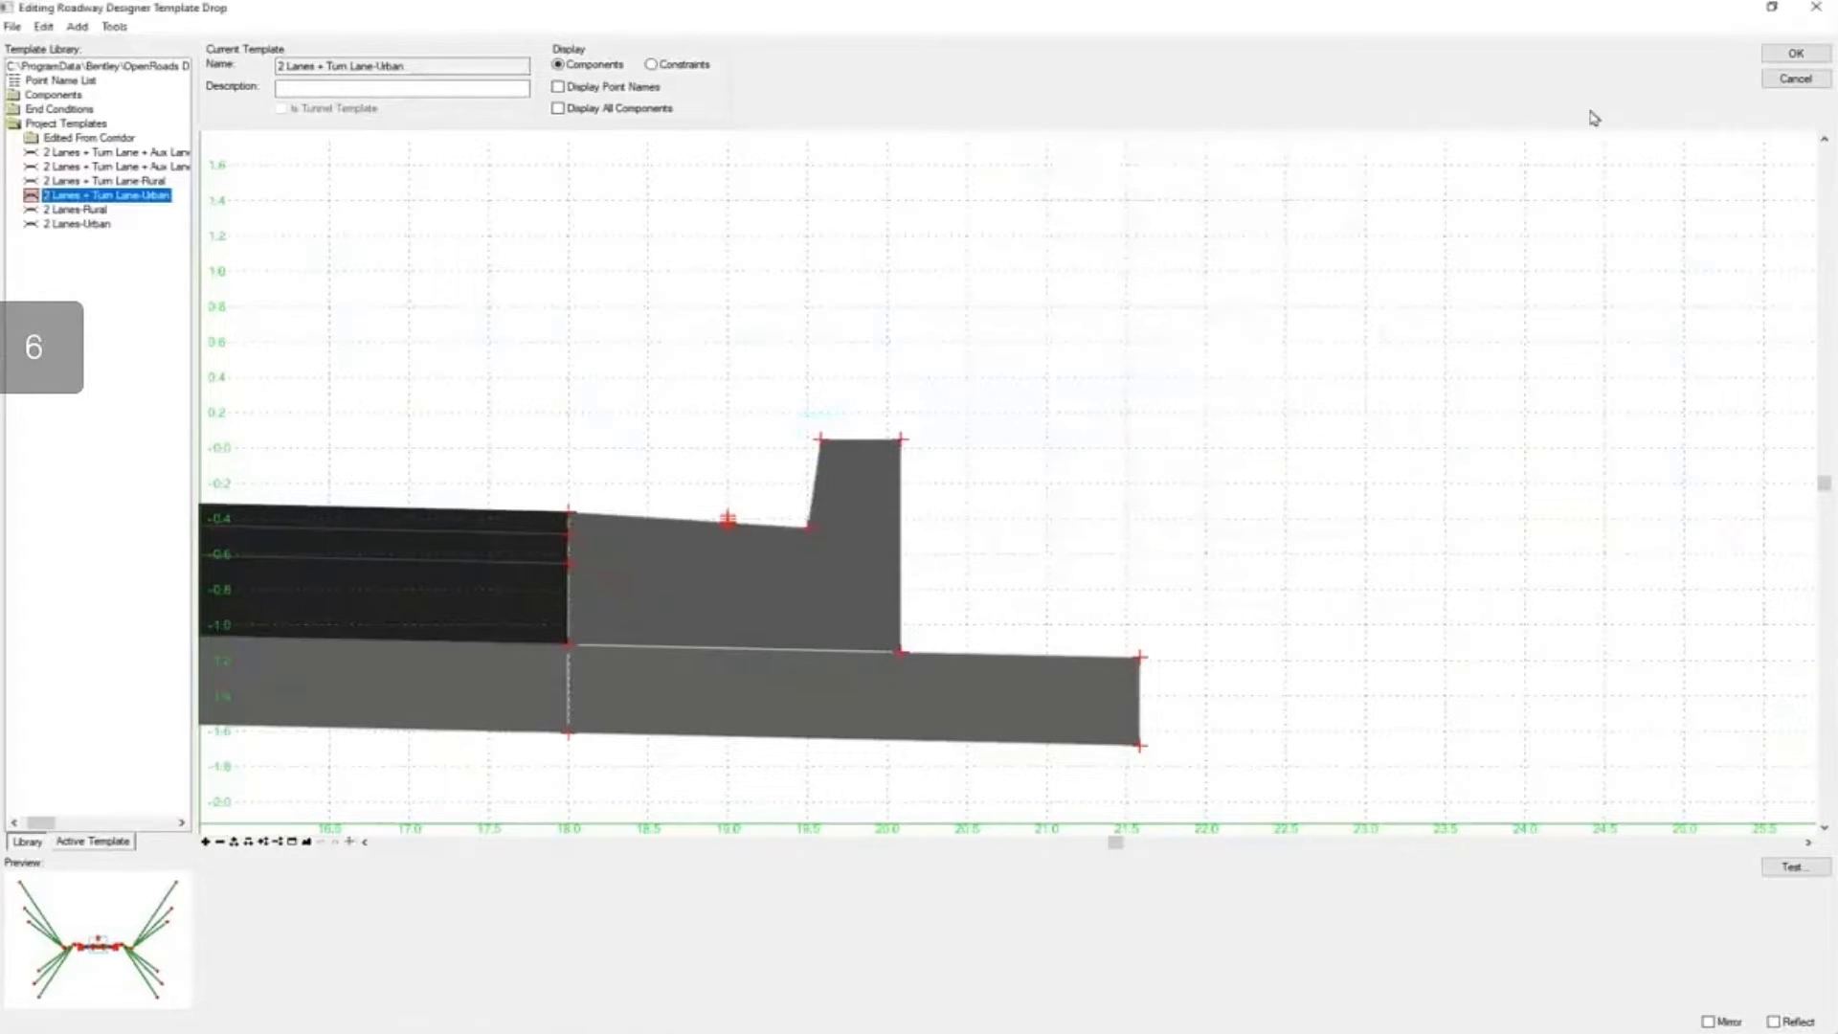
{"action": "left_click", "coordinate": [1814, 9]}
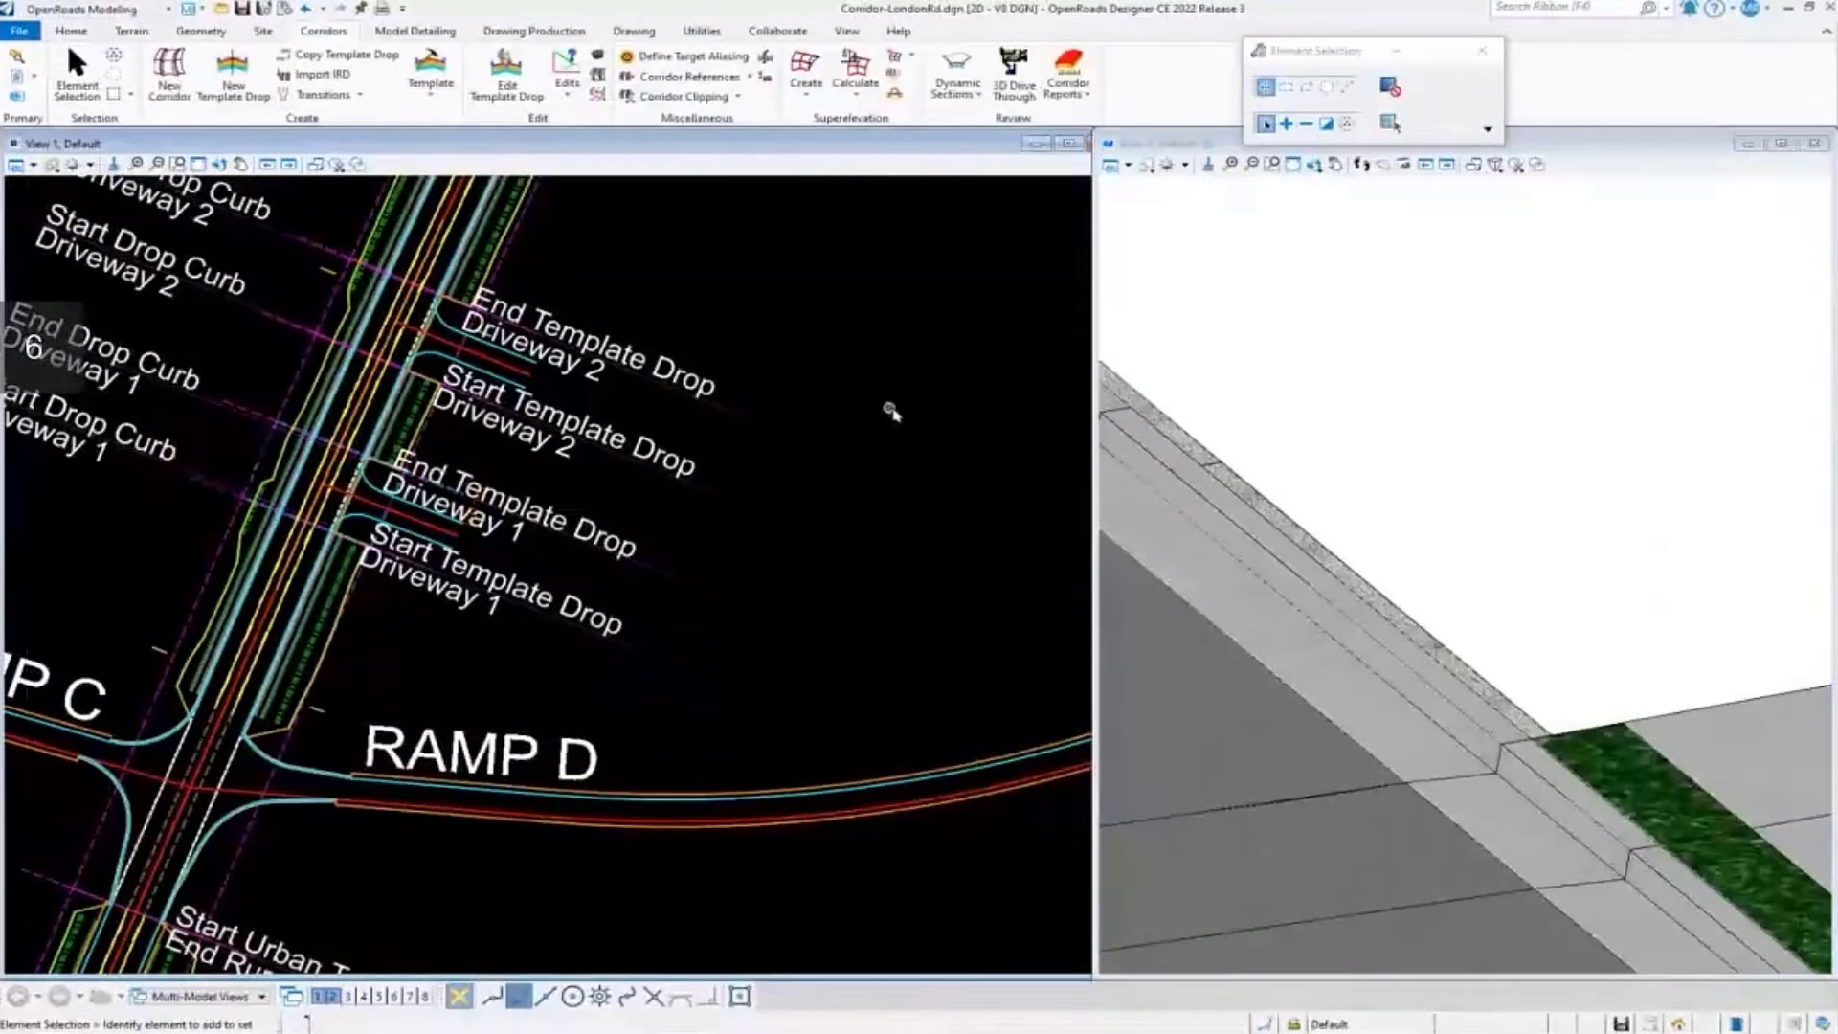
Start a parametric constraint on the corridor from station 66+24.8471 to 66+28.5192
{"action": "left_click", "coordinate": [572, 101]}
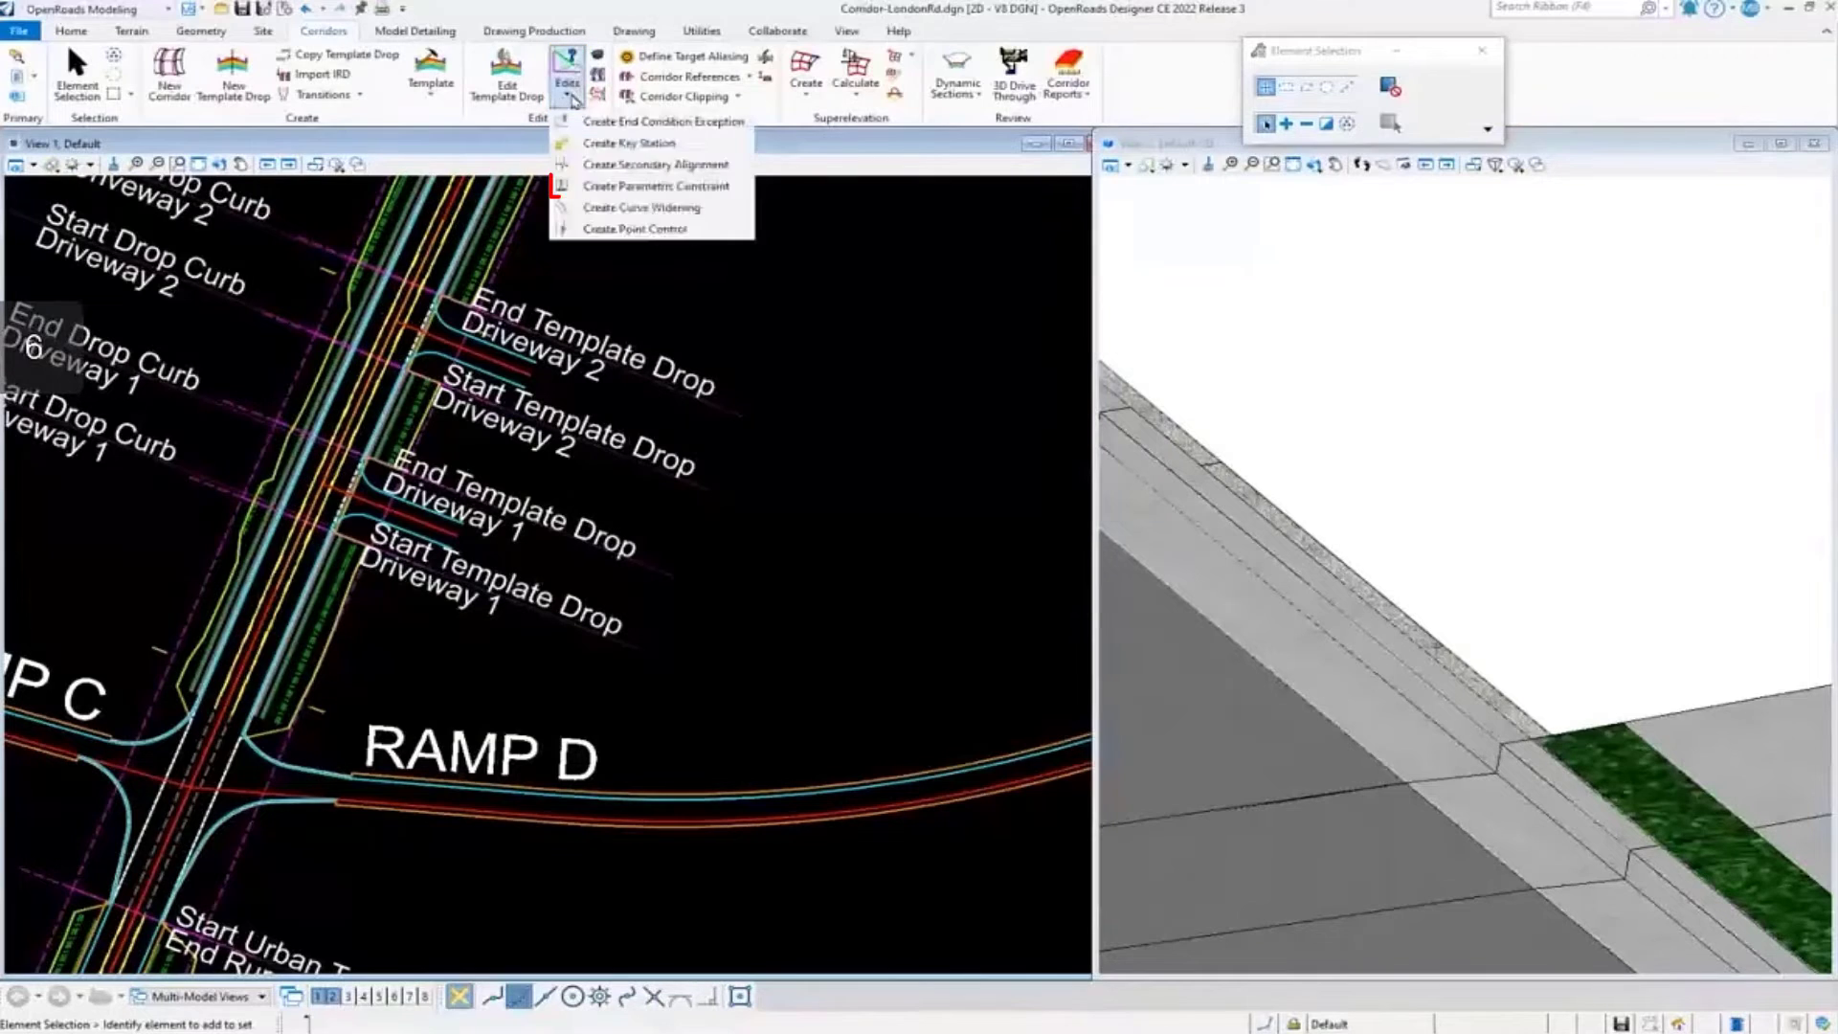
{"action": "left_click", "coordinate": [647, 182]}
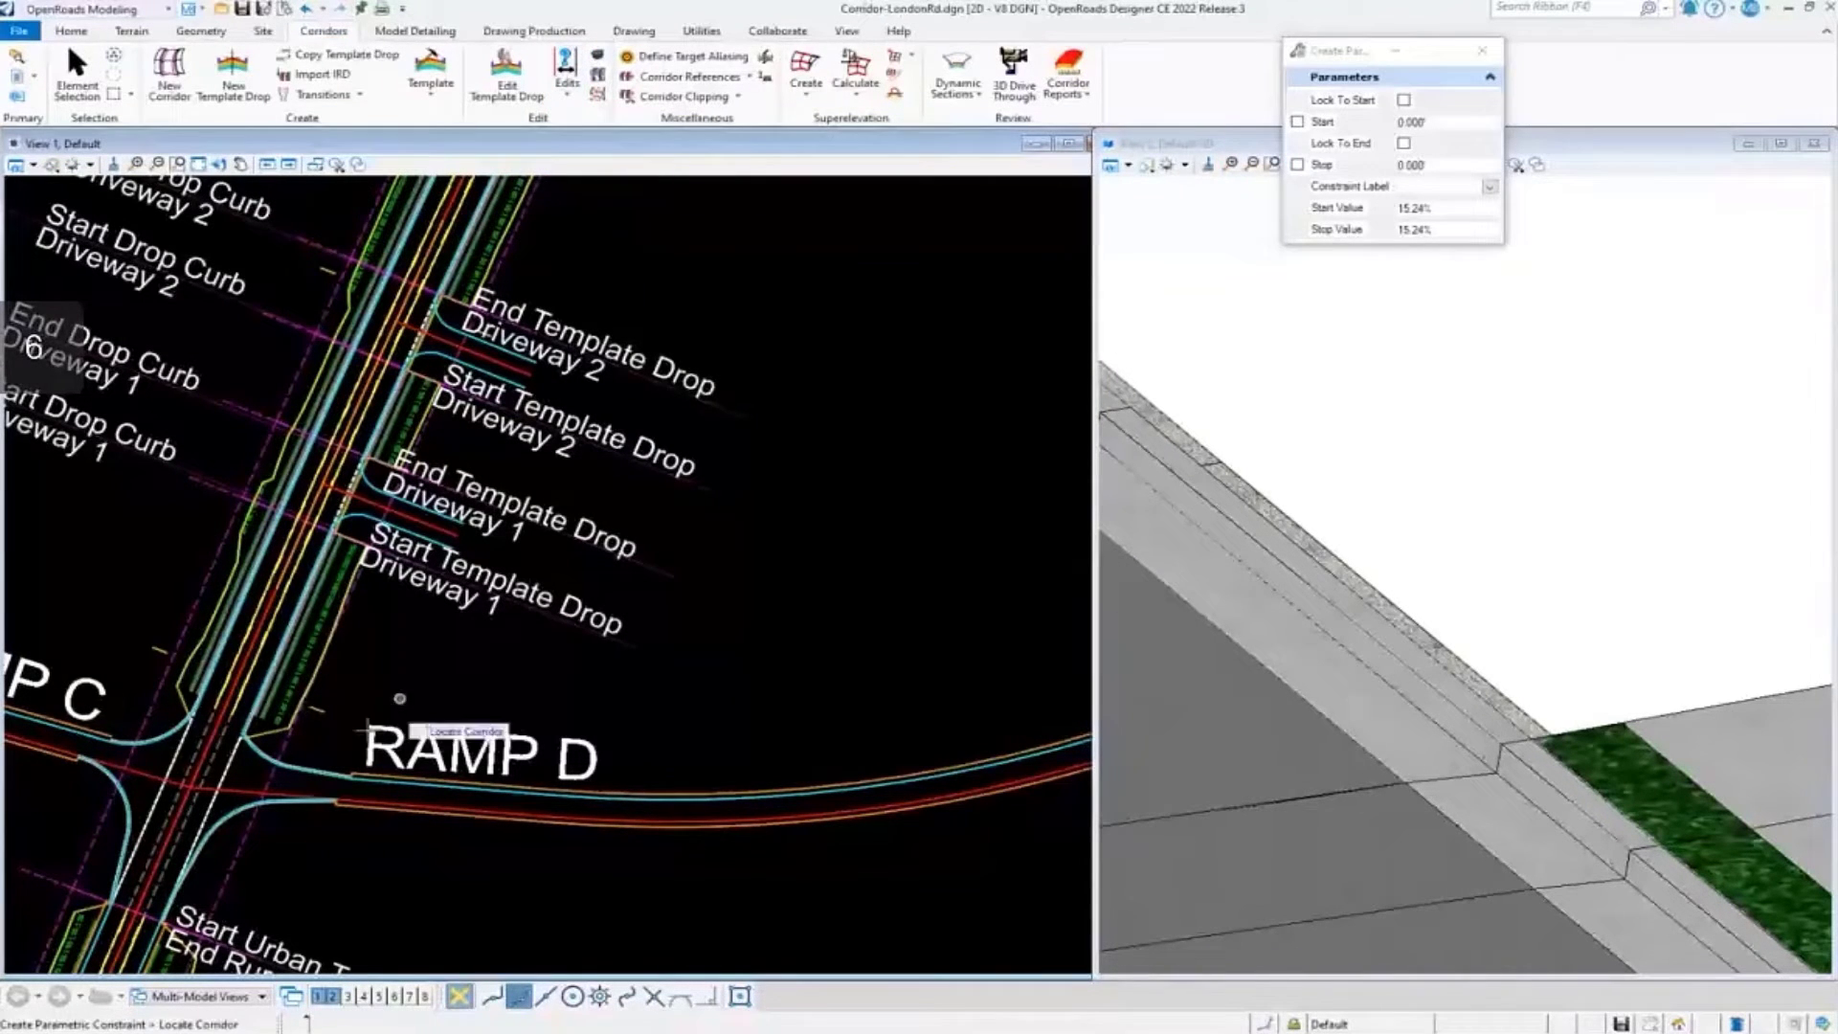
{"action": "left_click", "coordinate": [311, 714]}
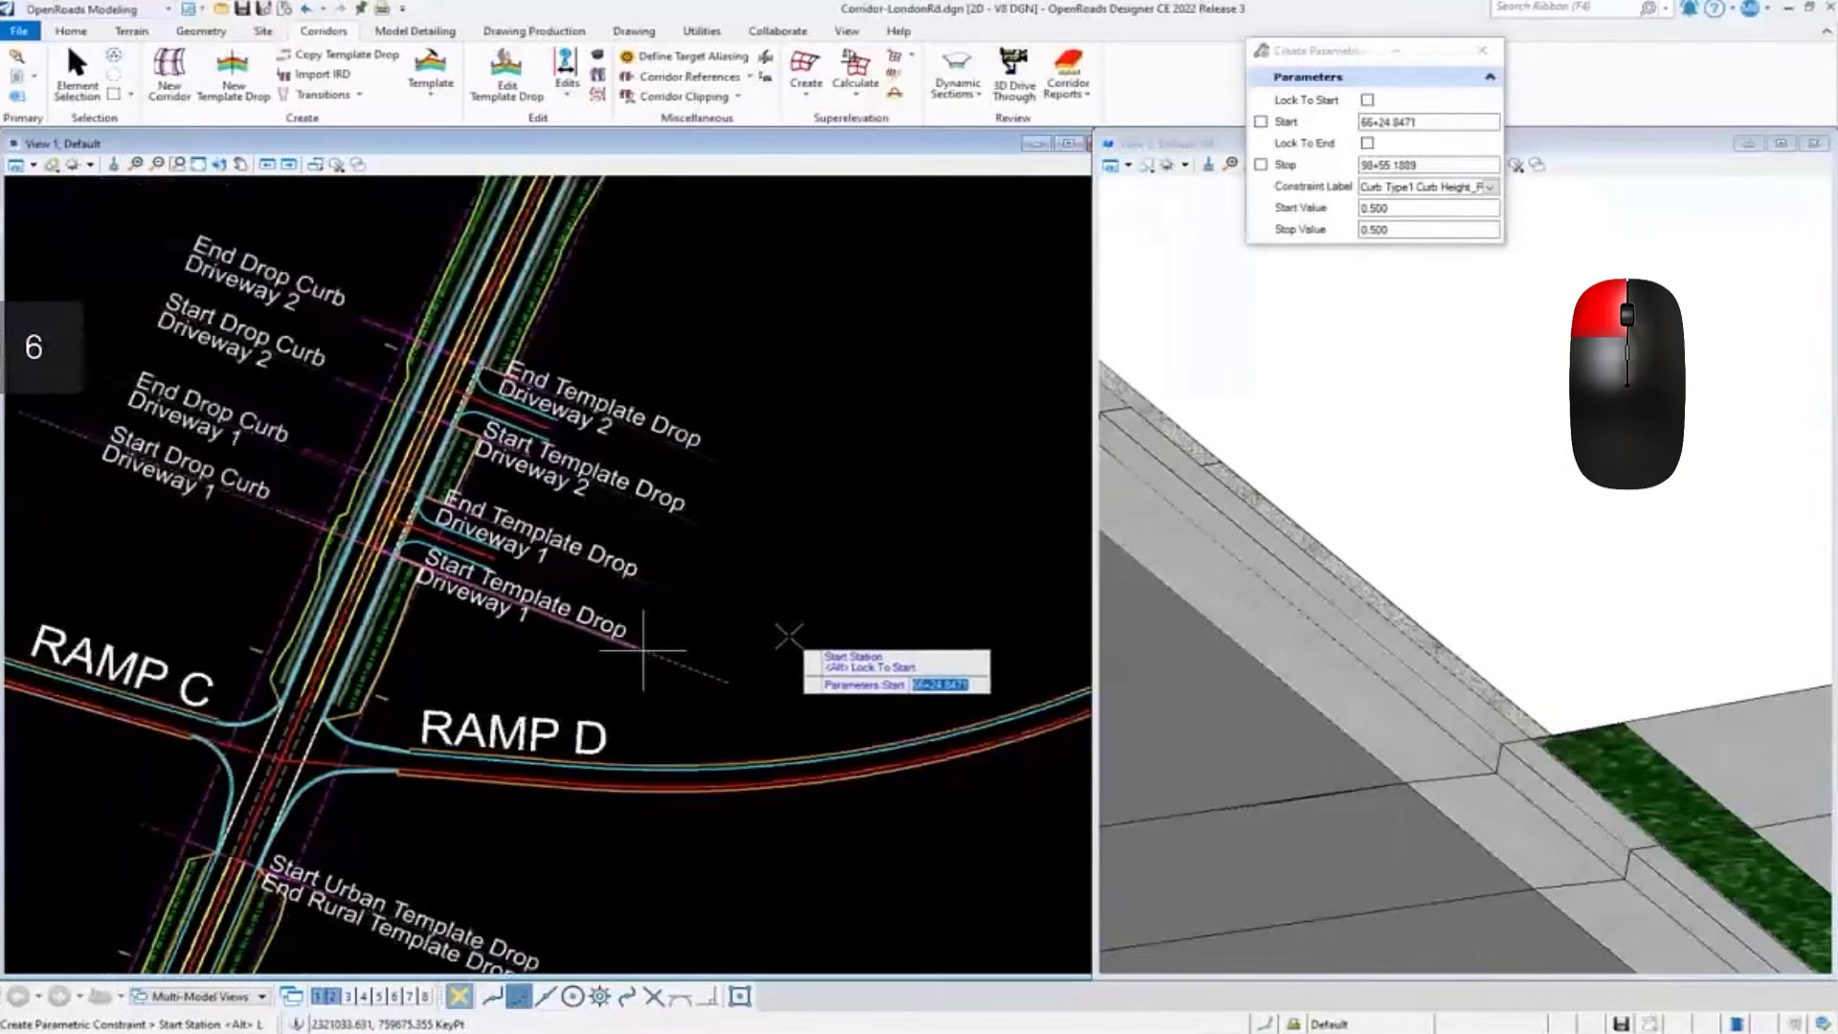
{"action": "scroll", "coordinate": [643, 651], "scroll_direction": "down", "scroll_amount": 2}
{"action": "left_click", "coordinate": [643, 651]}
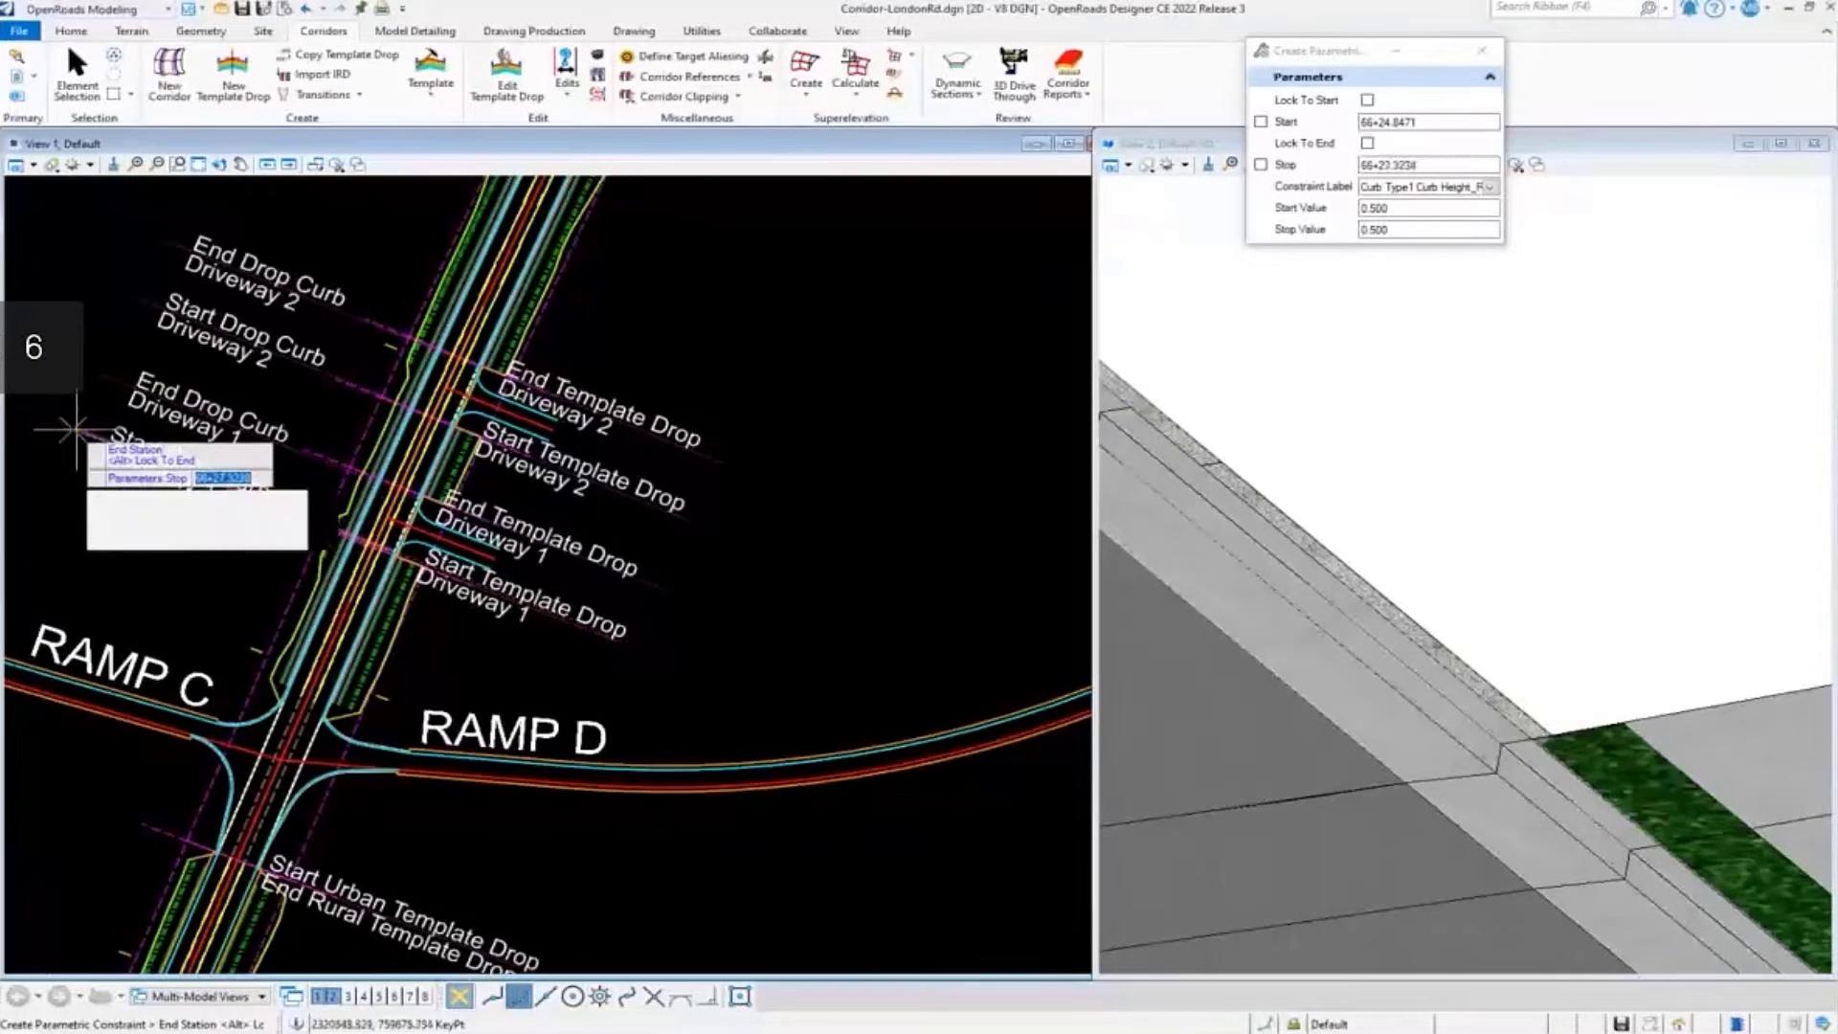
{"action": "left_click", "coordinate": [76, 491]}
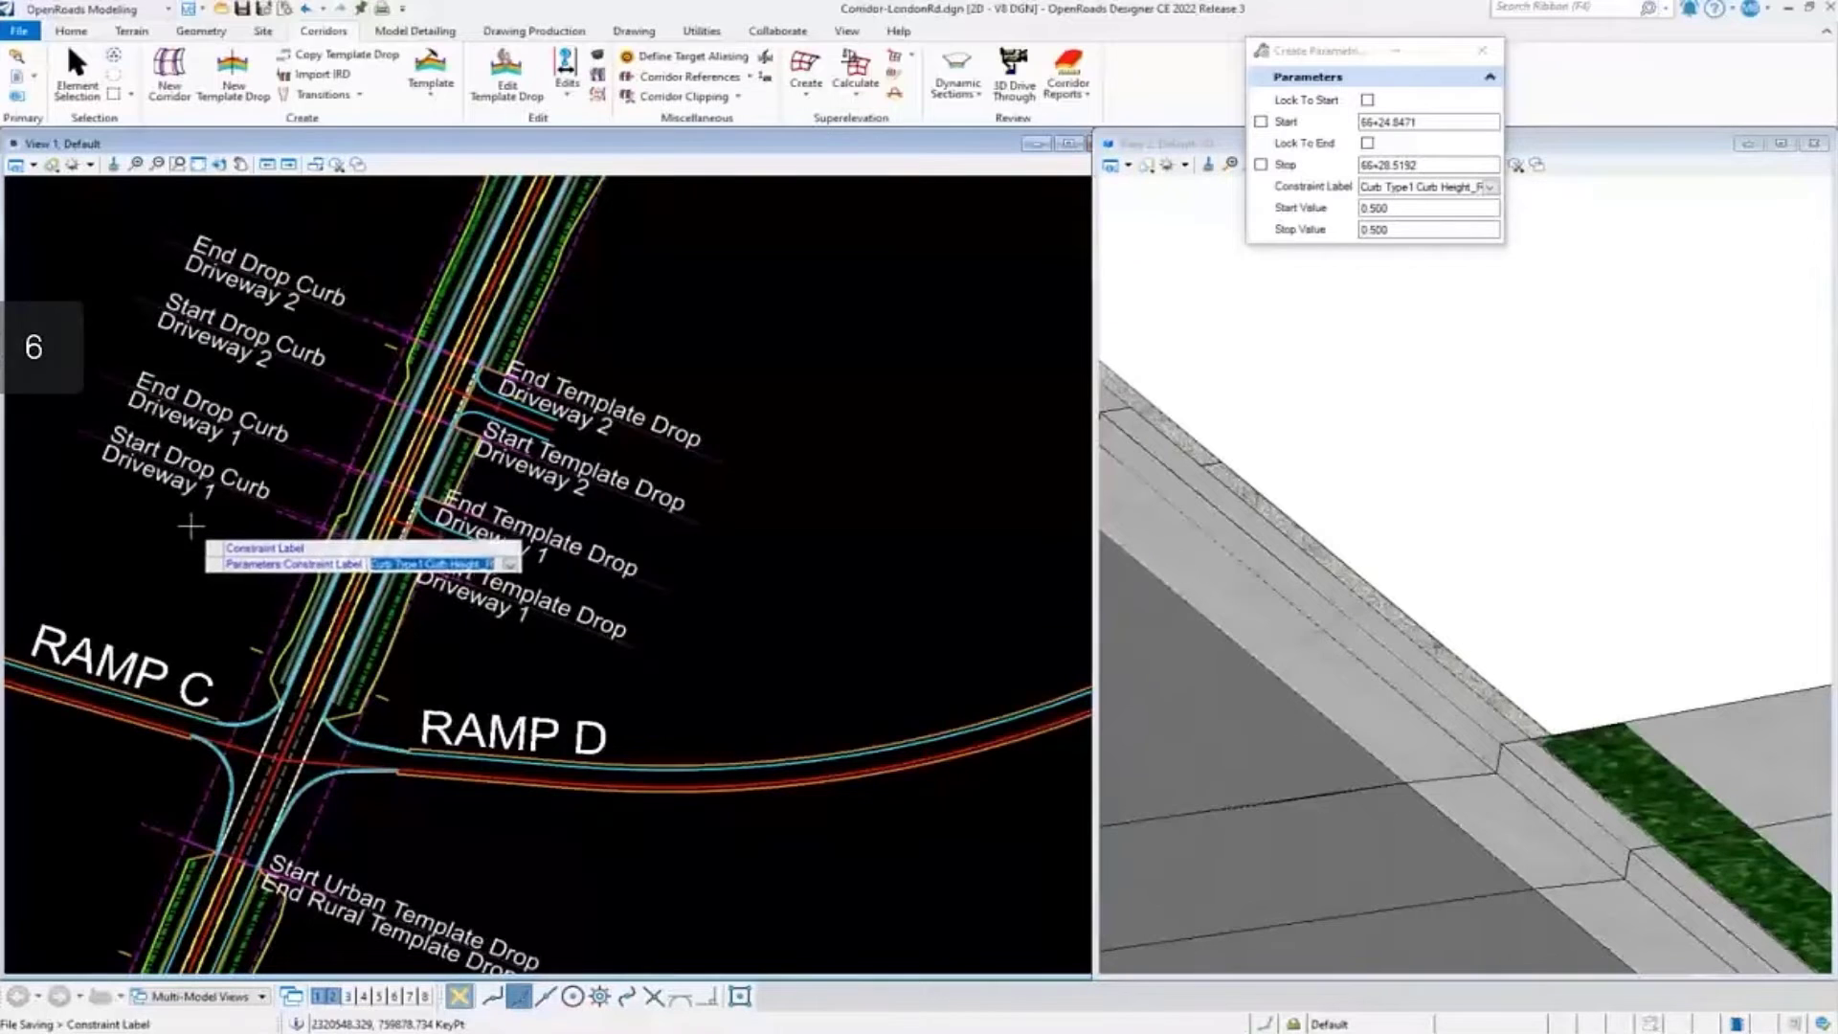
Apply the Curb Height label with start value 0.500 and stop value 1/12
{"action": "left_click", "coordinate": [186, 531]}
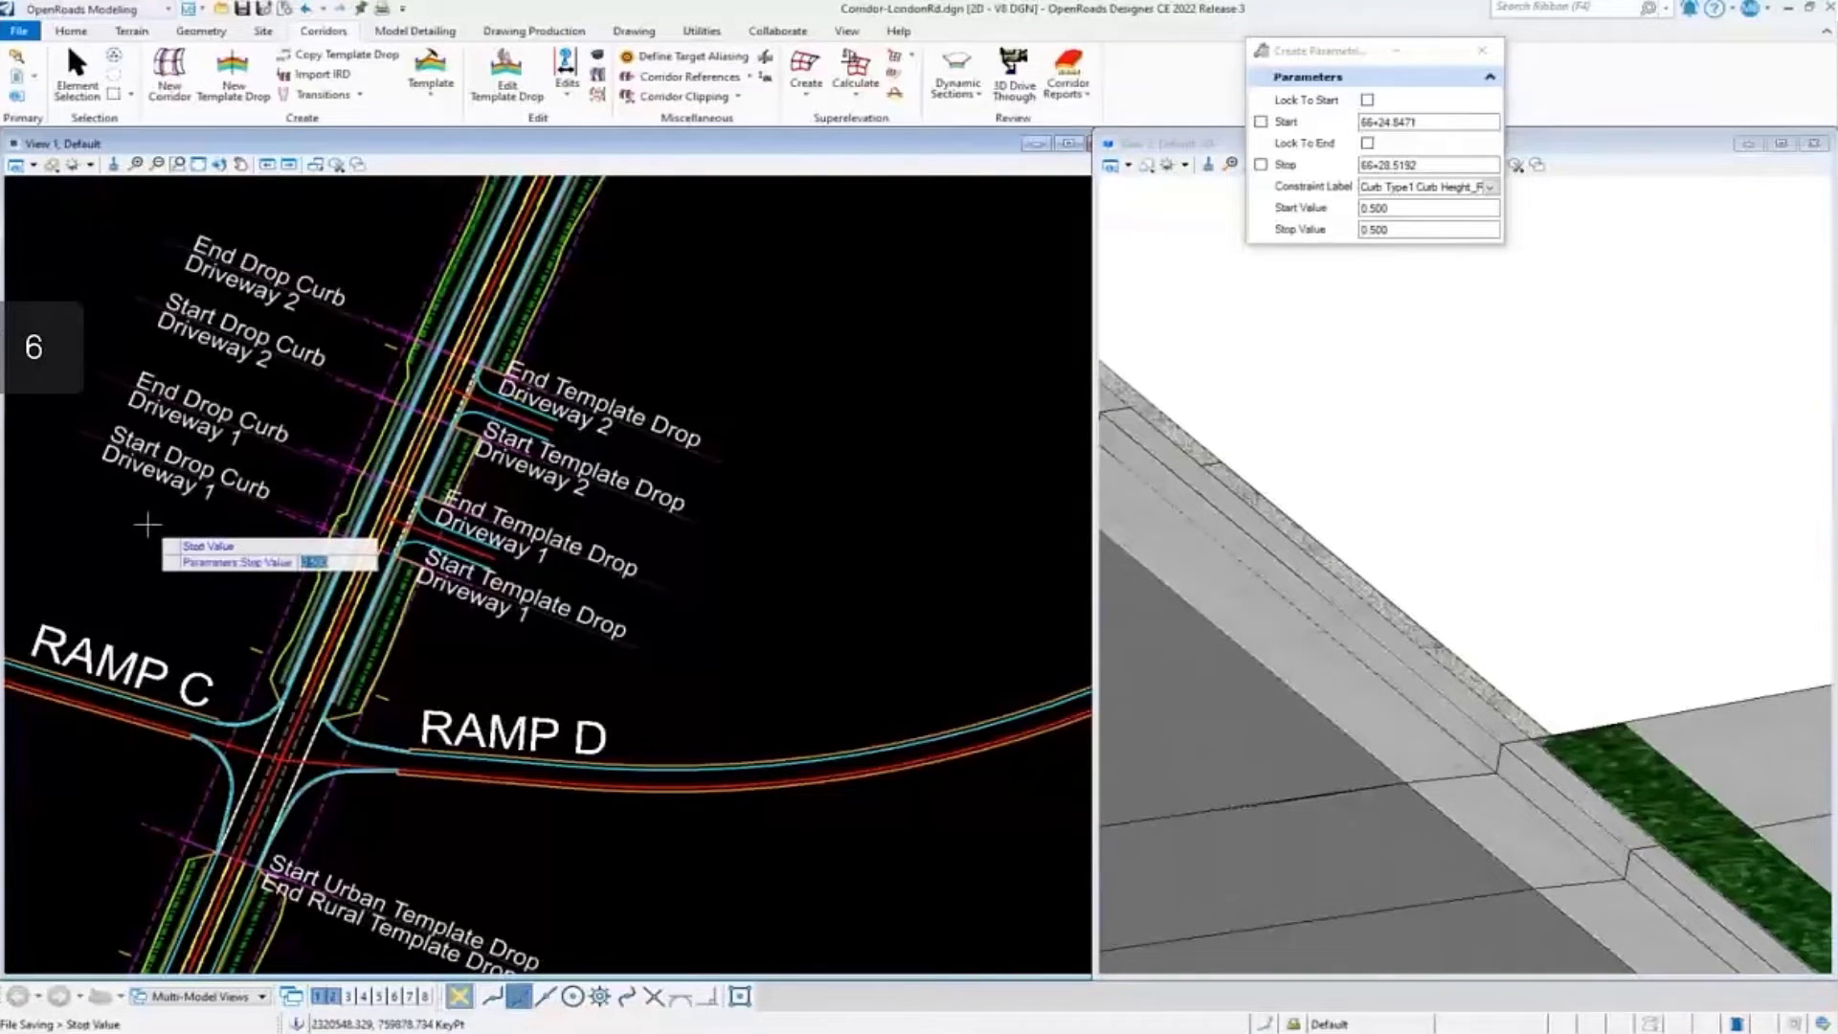
{"action": "left_click", "coordinate": [147, 524]}
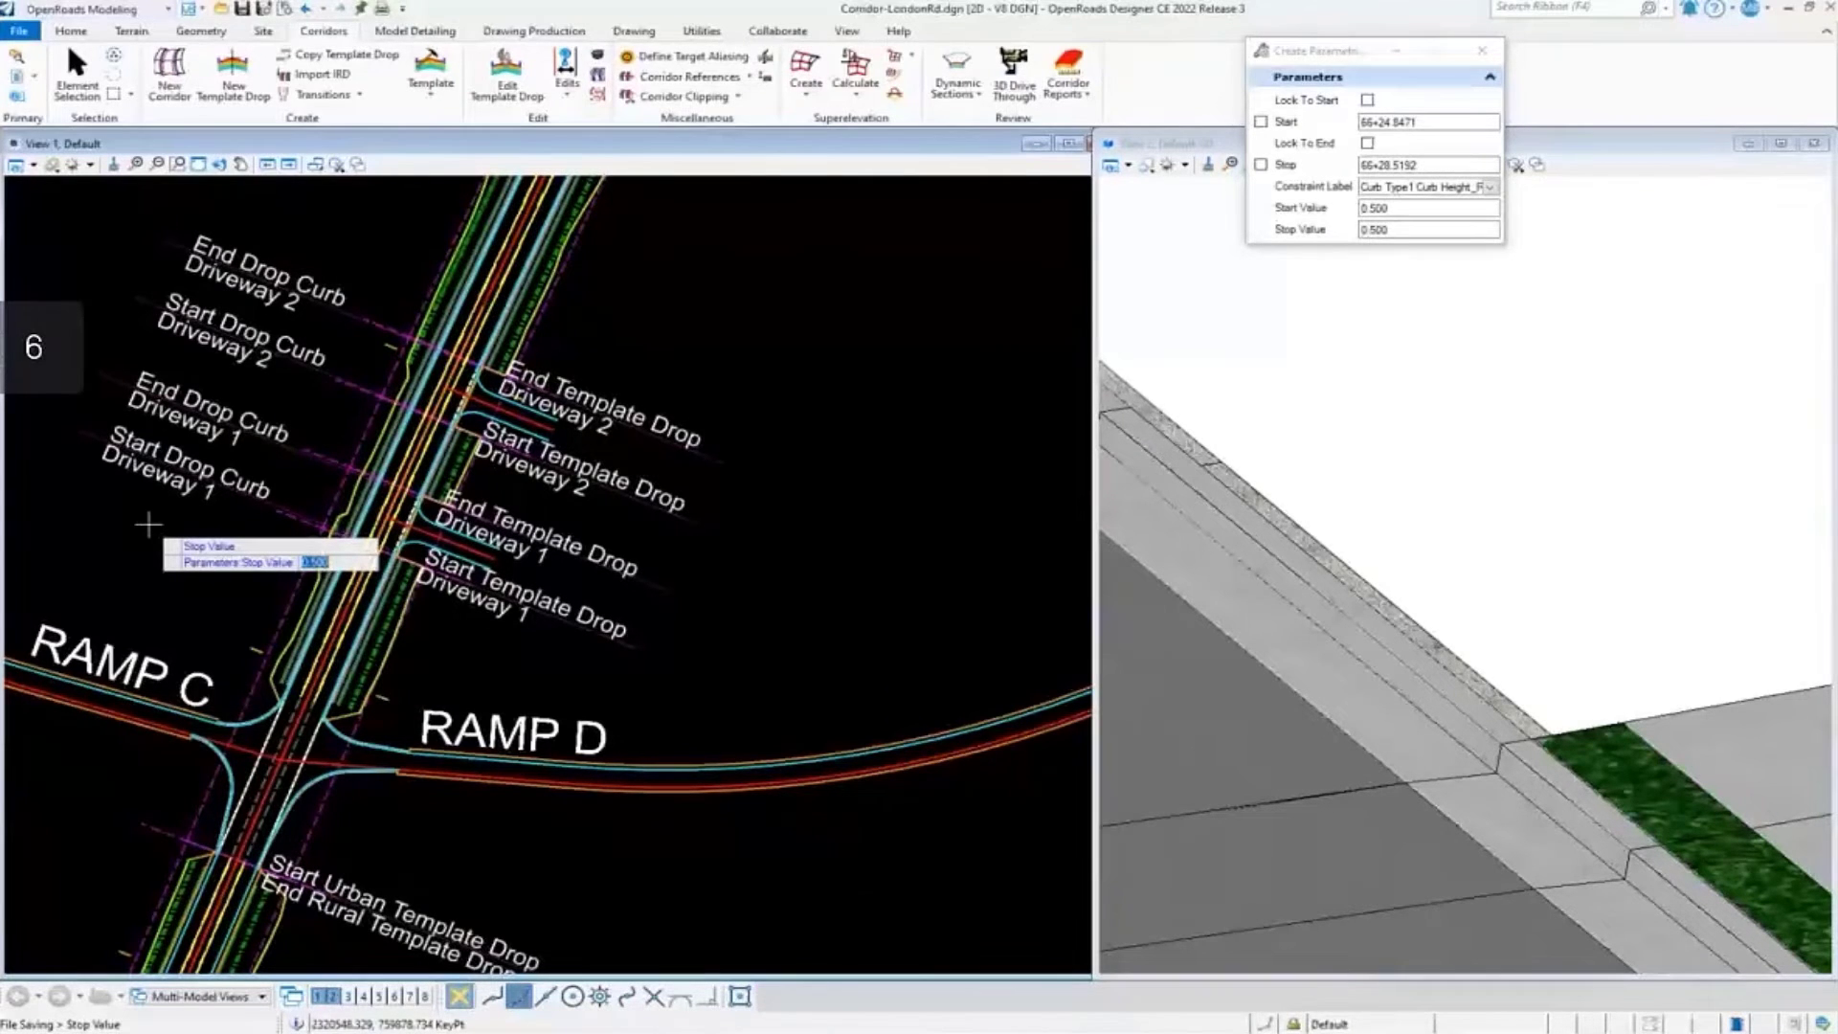
{"action": "type", "text": "1/12"}
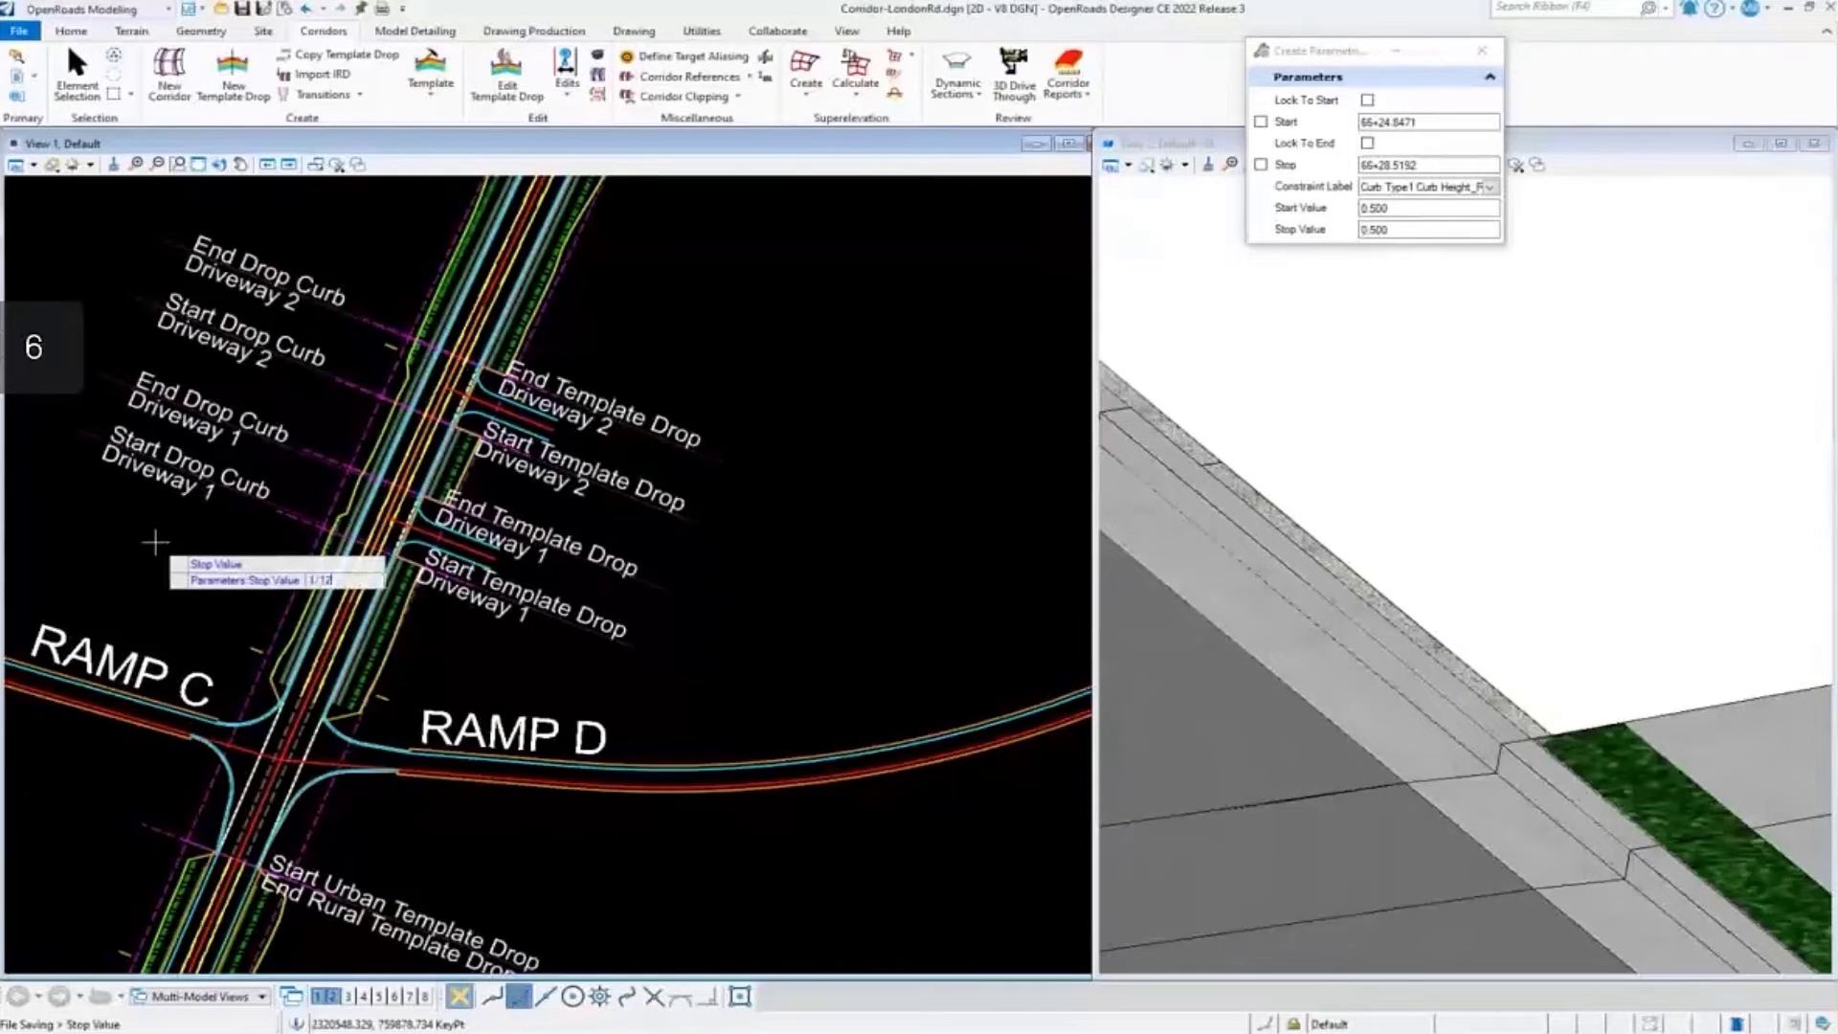
{"action": "key", "text": "Return"}
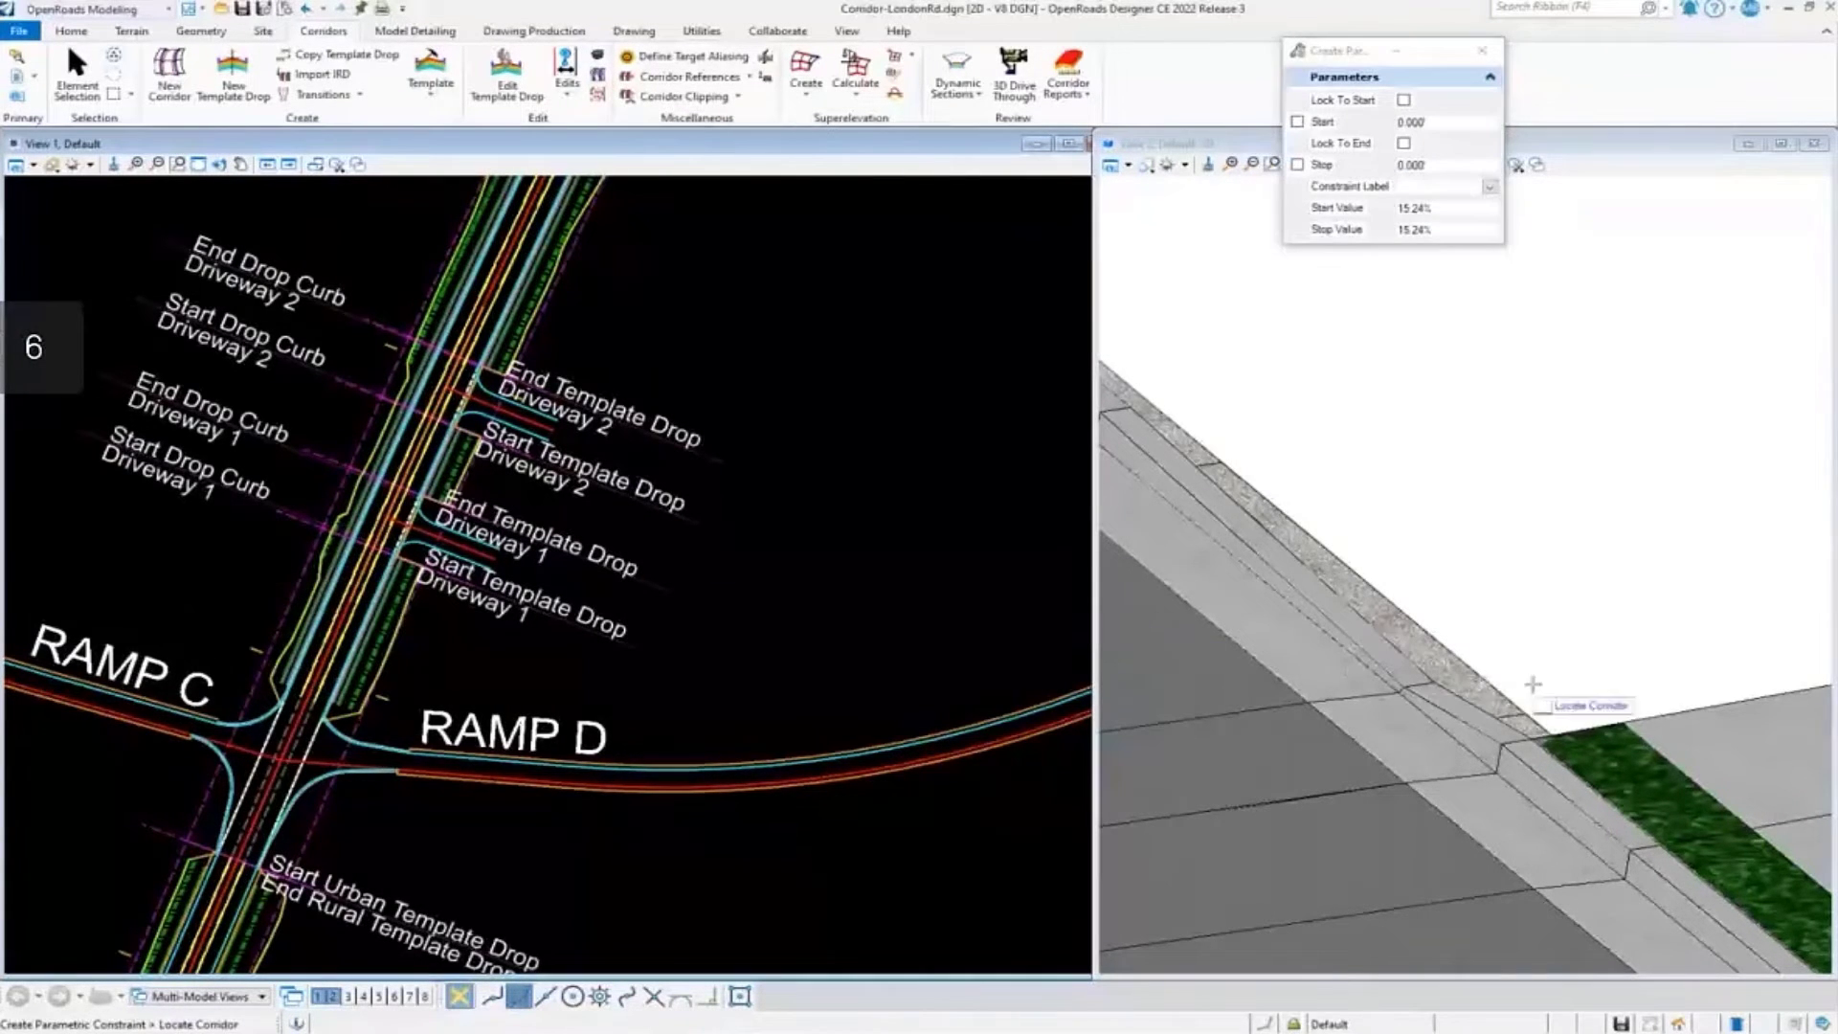
{"action": "key", "text": "Escape"}
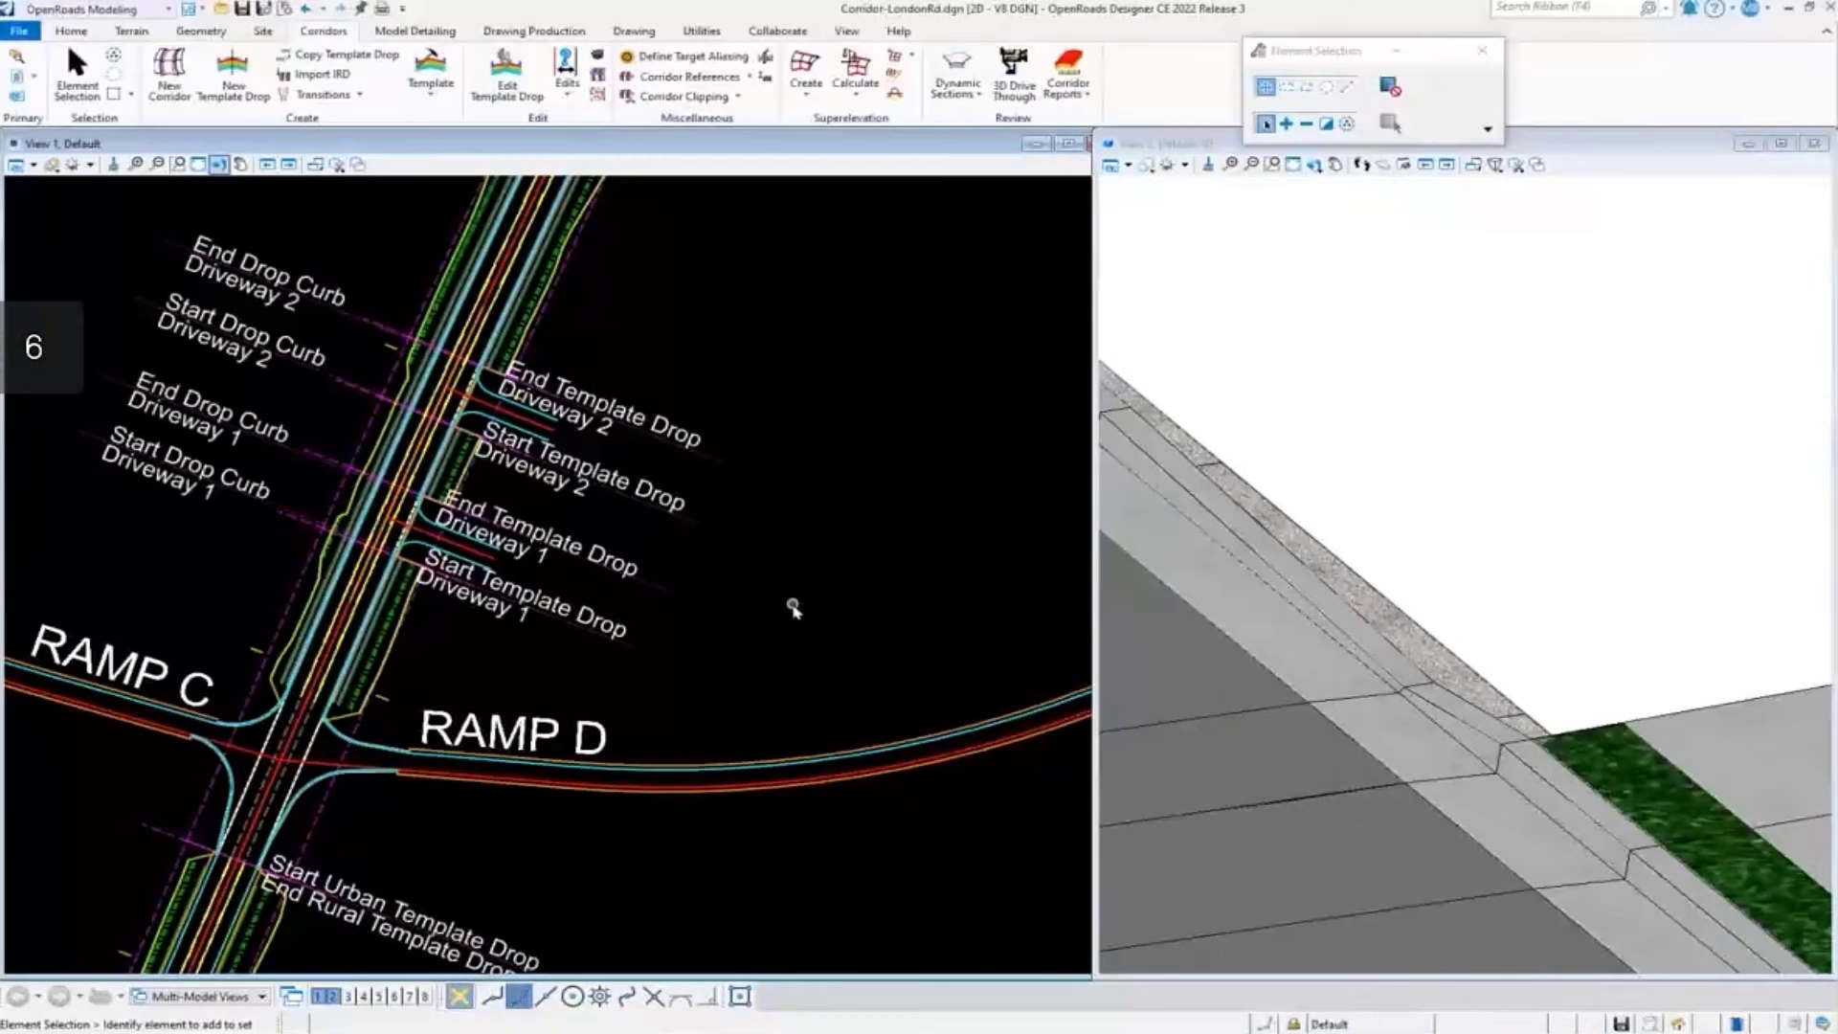
{"action": "scroll", "coordinate": [793, 605], "scroll_direction": "up", "scroll_amount": 1}
{"action": "scroll", "coordinate": [795, 604], "scroll_direction": "down", "scroll_amount": 2}
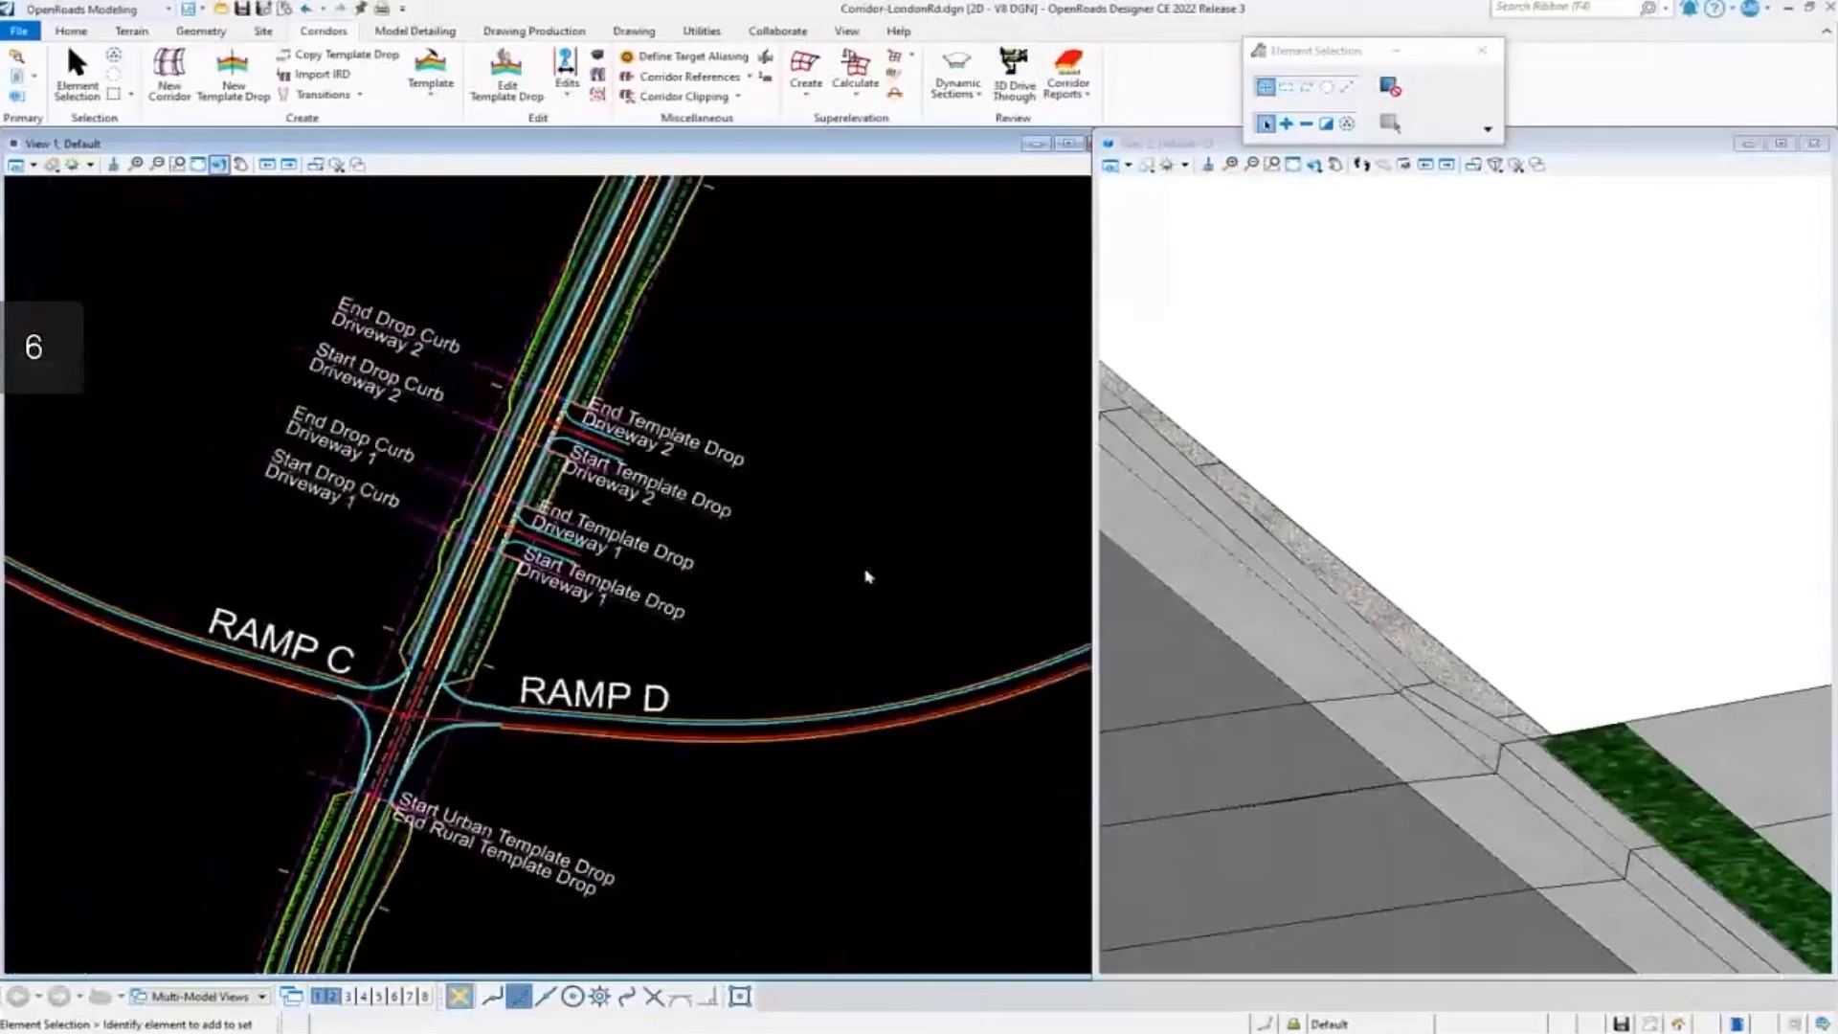
{"action": "scroll", "coordinate": [1439, 661], "scroll_direction": "down", "scroll_amount": 1}
{"action": "scroll", "coordinate": [1410, 659], "scroll_direction": "up", "scroll_amount": 2}
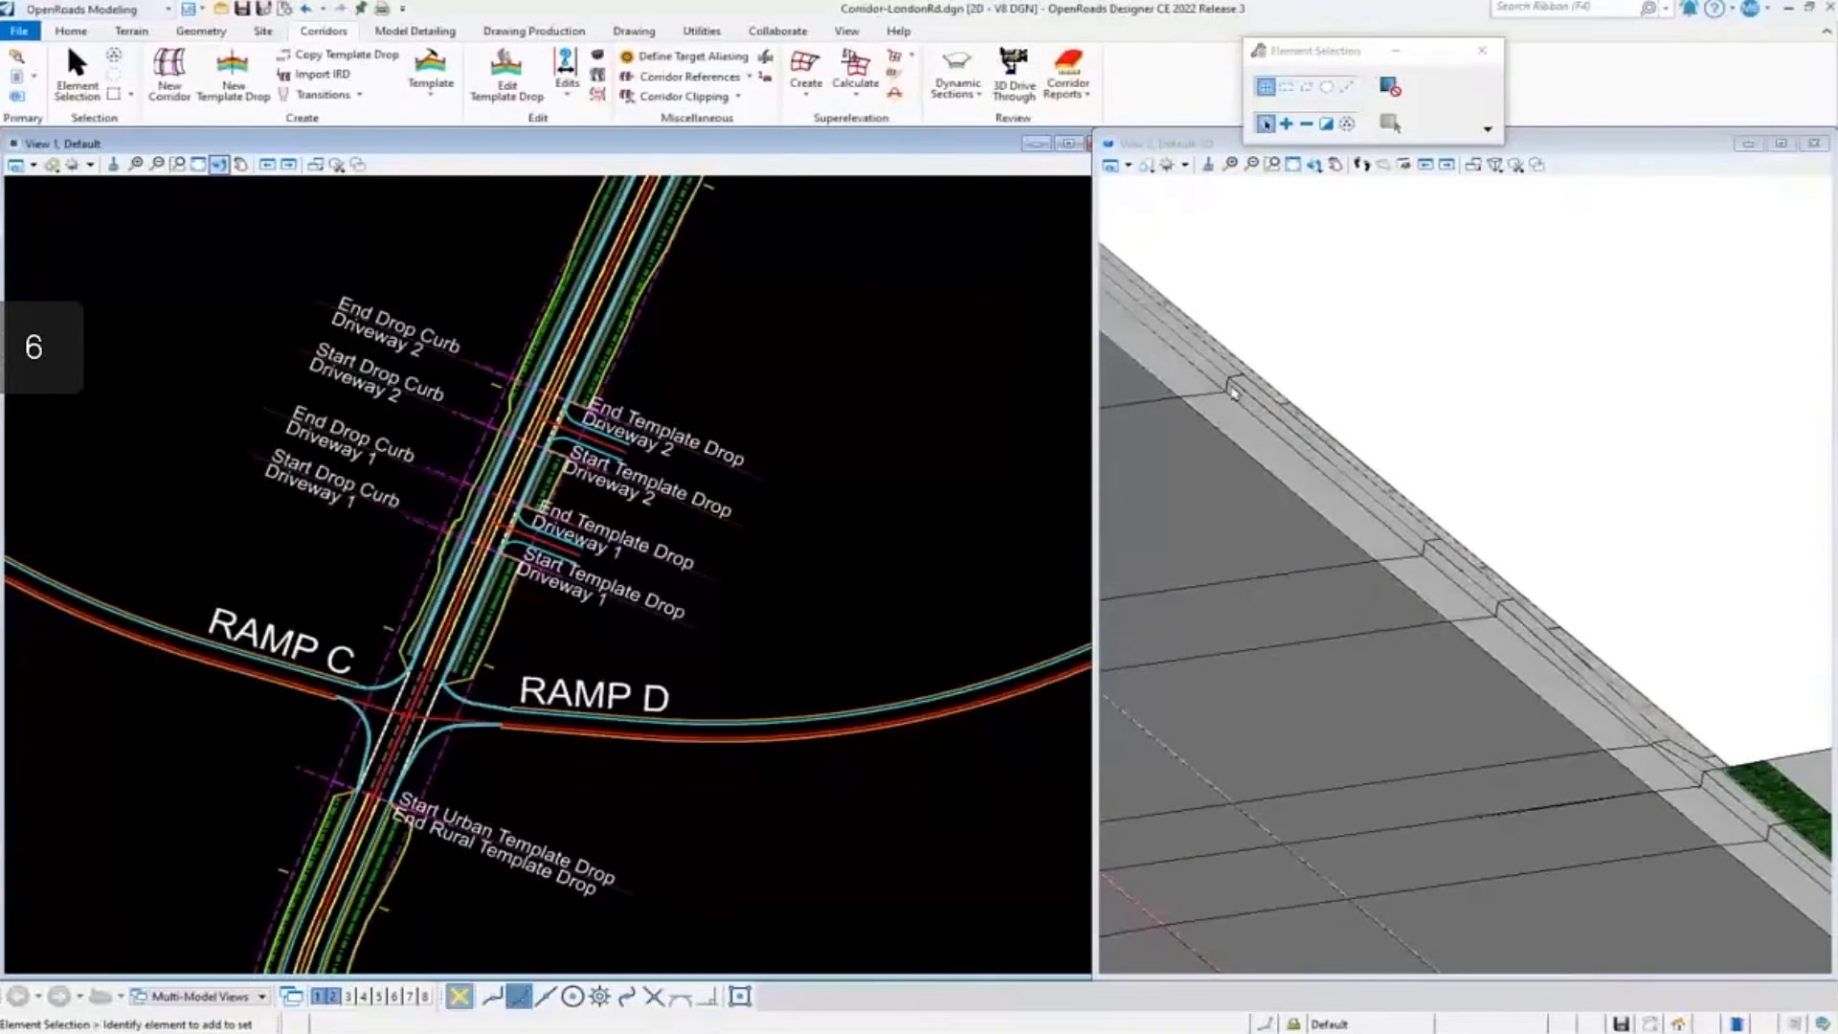
{"action": "middle_click_drag", "start_coordinate": [1299, 479], "coordinate": [1370, 481]}
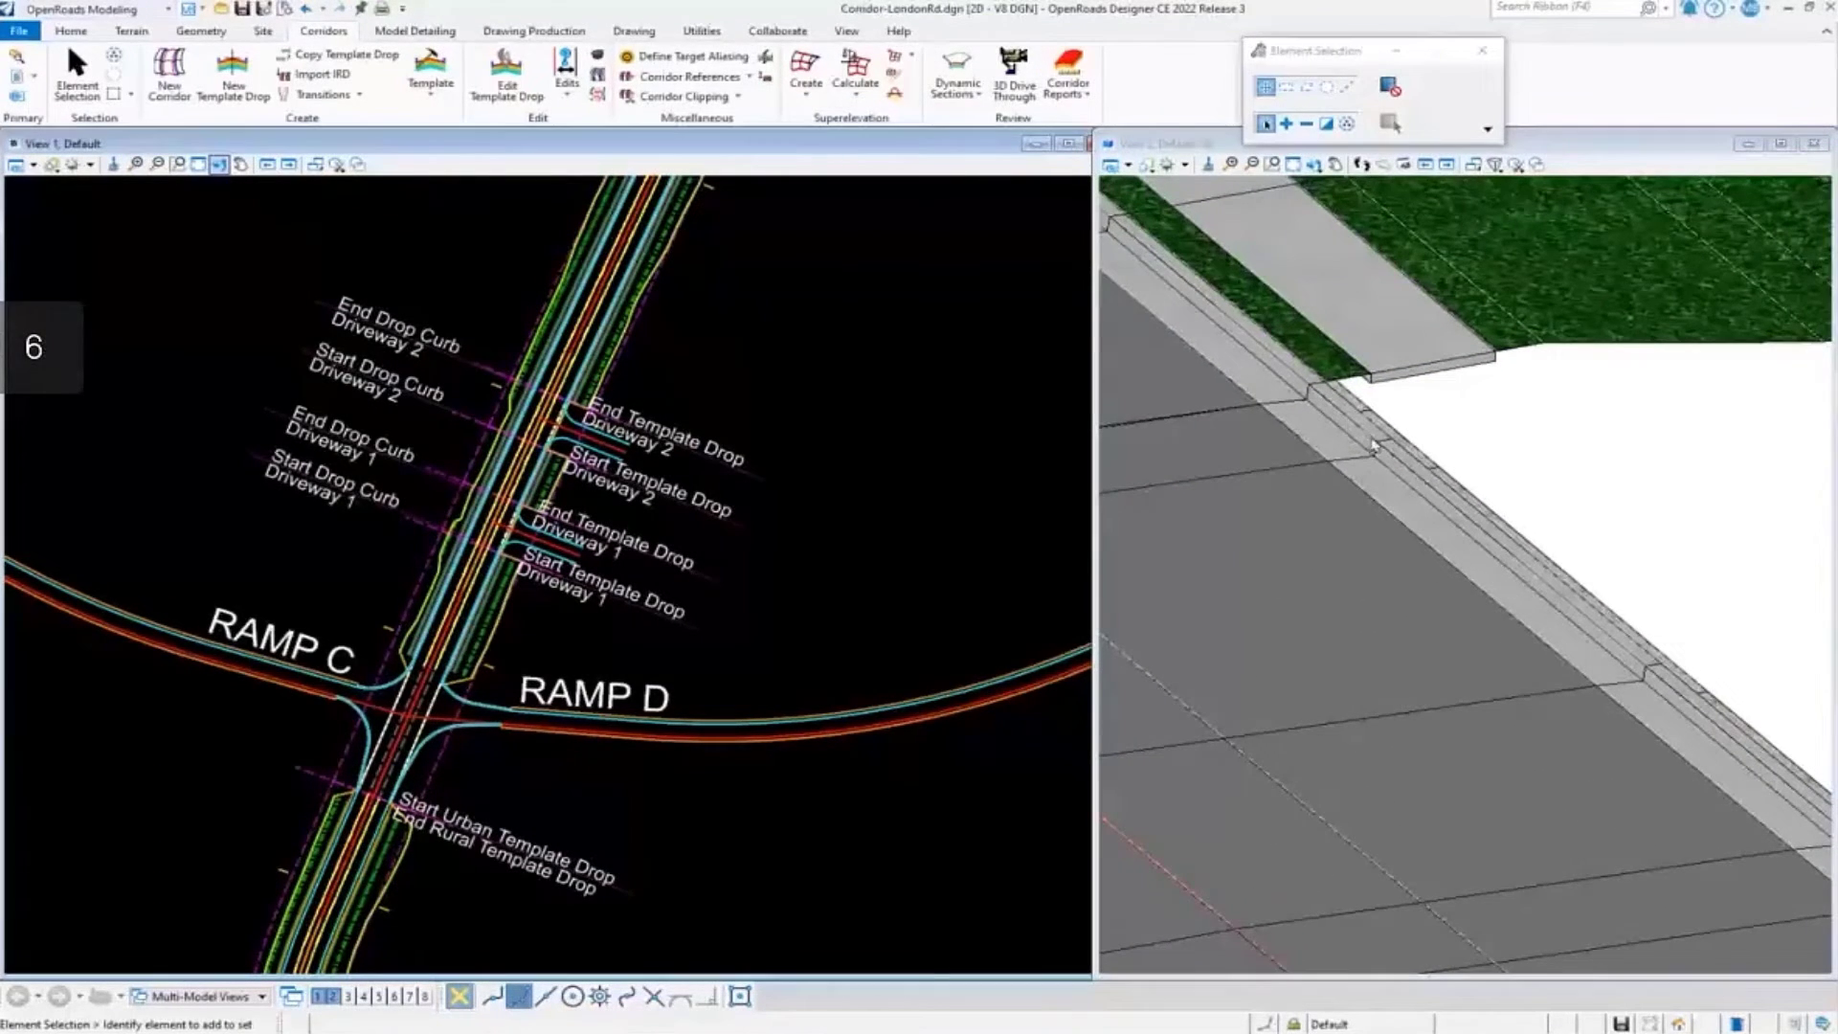
{"action": "scroll", "coordinate": [1355, 443], "scroll_direction": "down", "scroll_amount": 1}
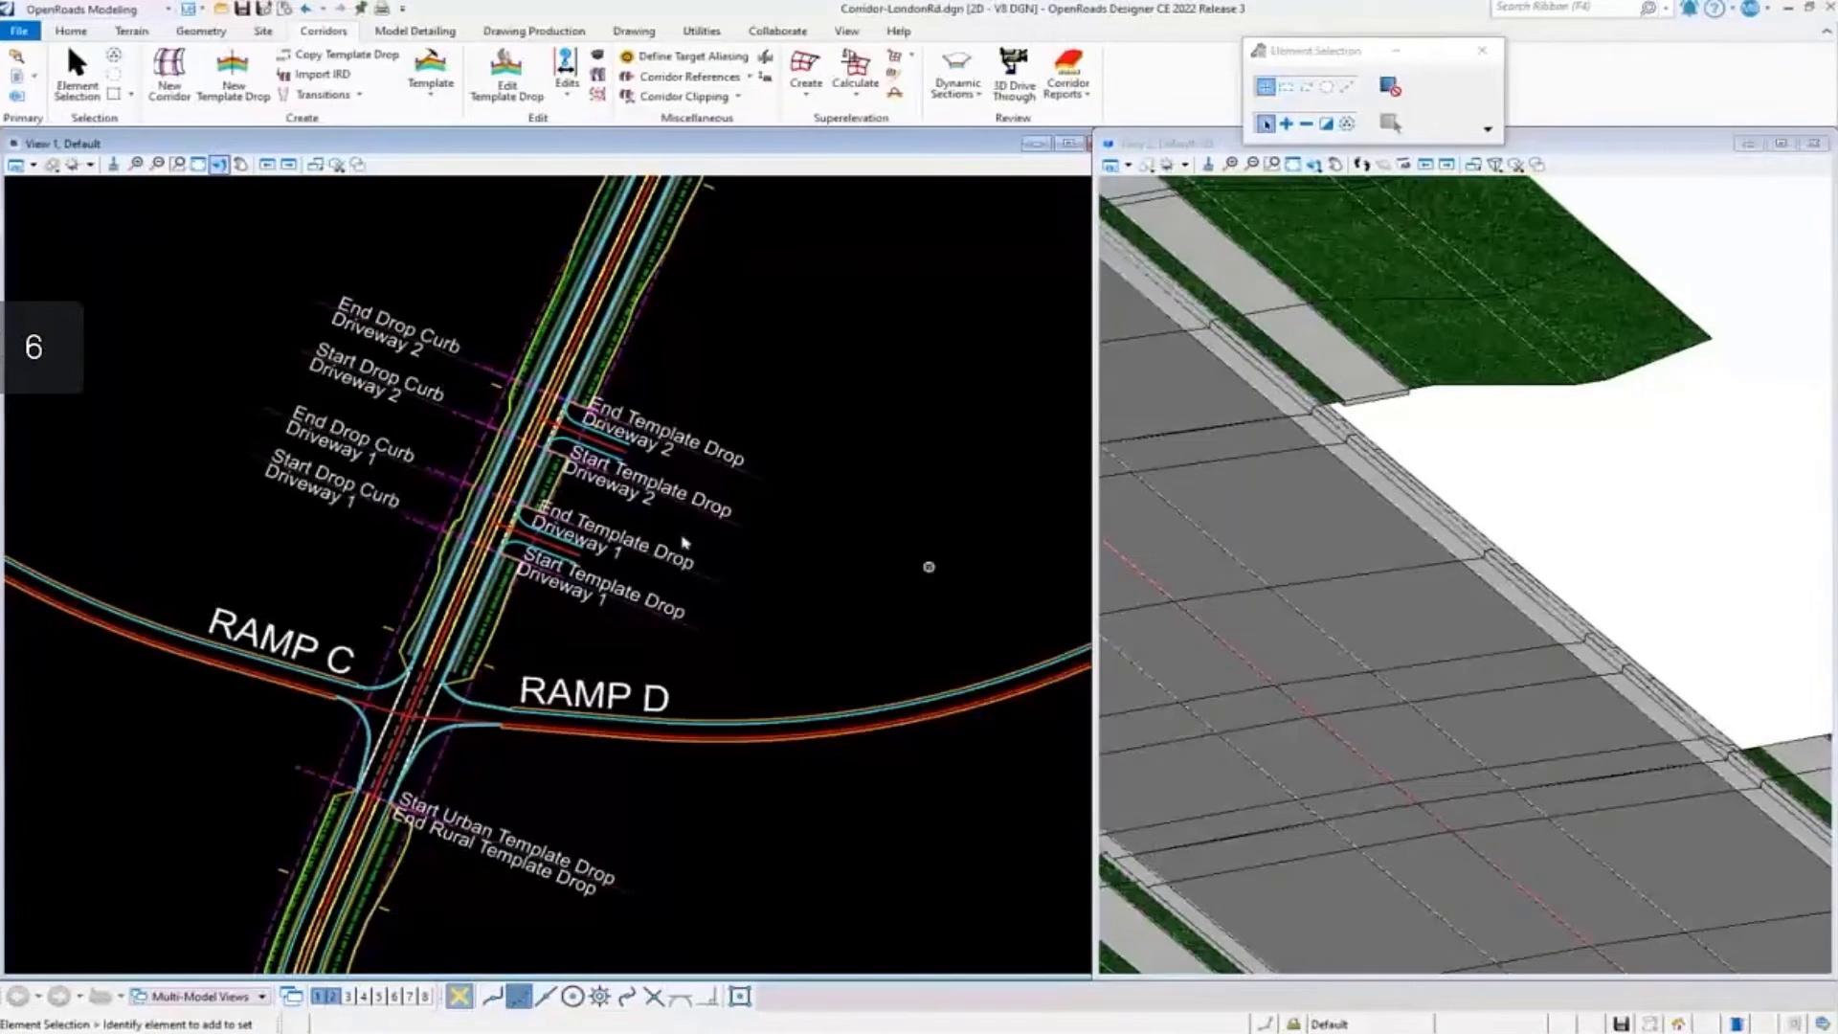
Start another parametric constraint on the corridor from station 66+28.5192 to 66+81.3091
{"action": "left_click", "coordinate": [568, 97]}
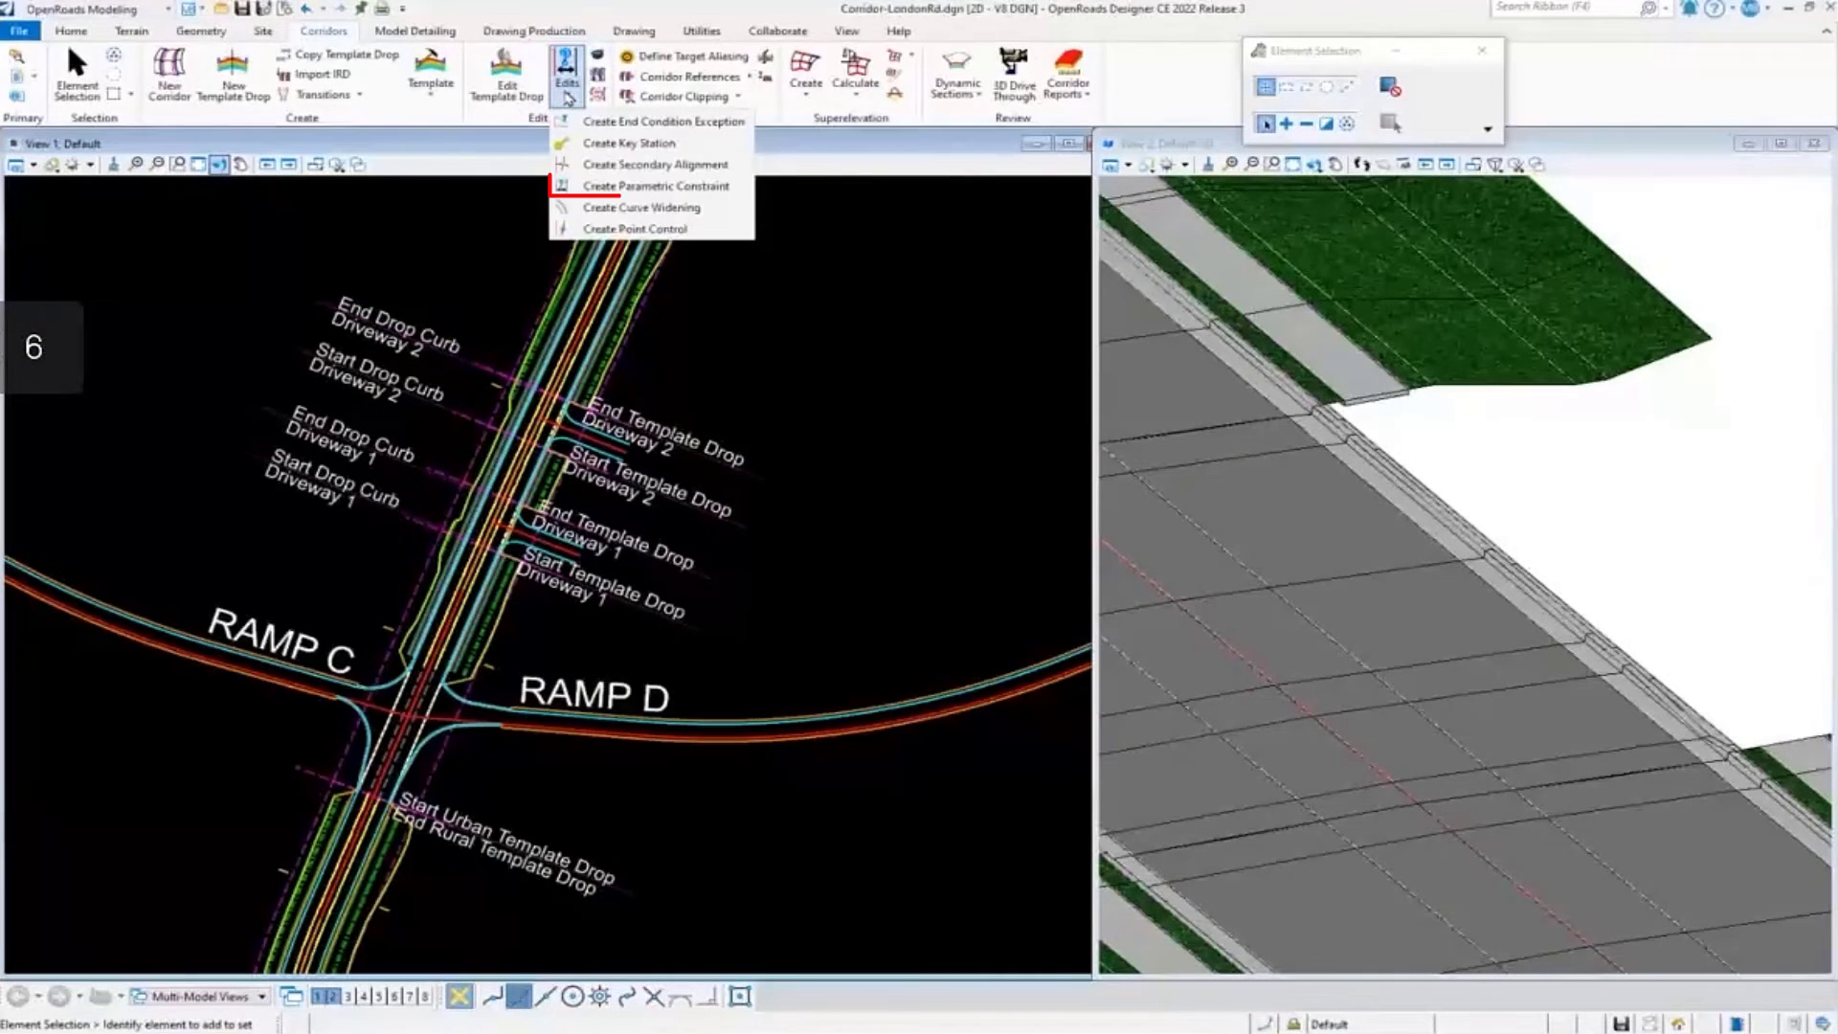
{"action": "left_click", "coordinate": [628, 181]}
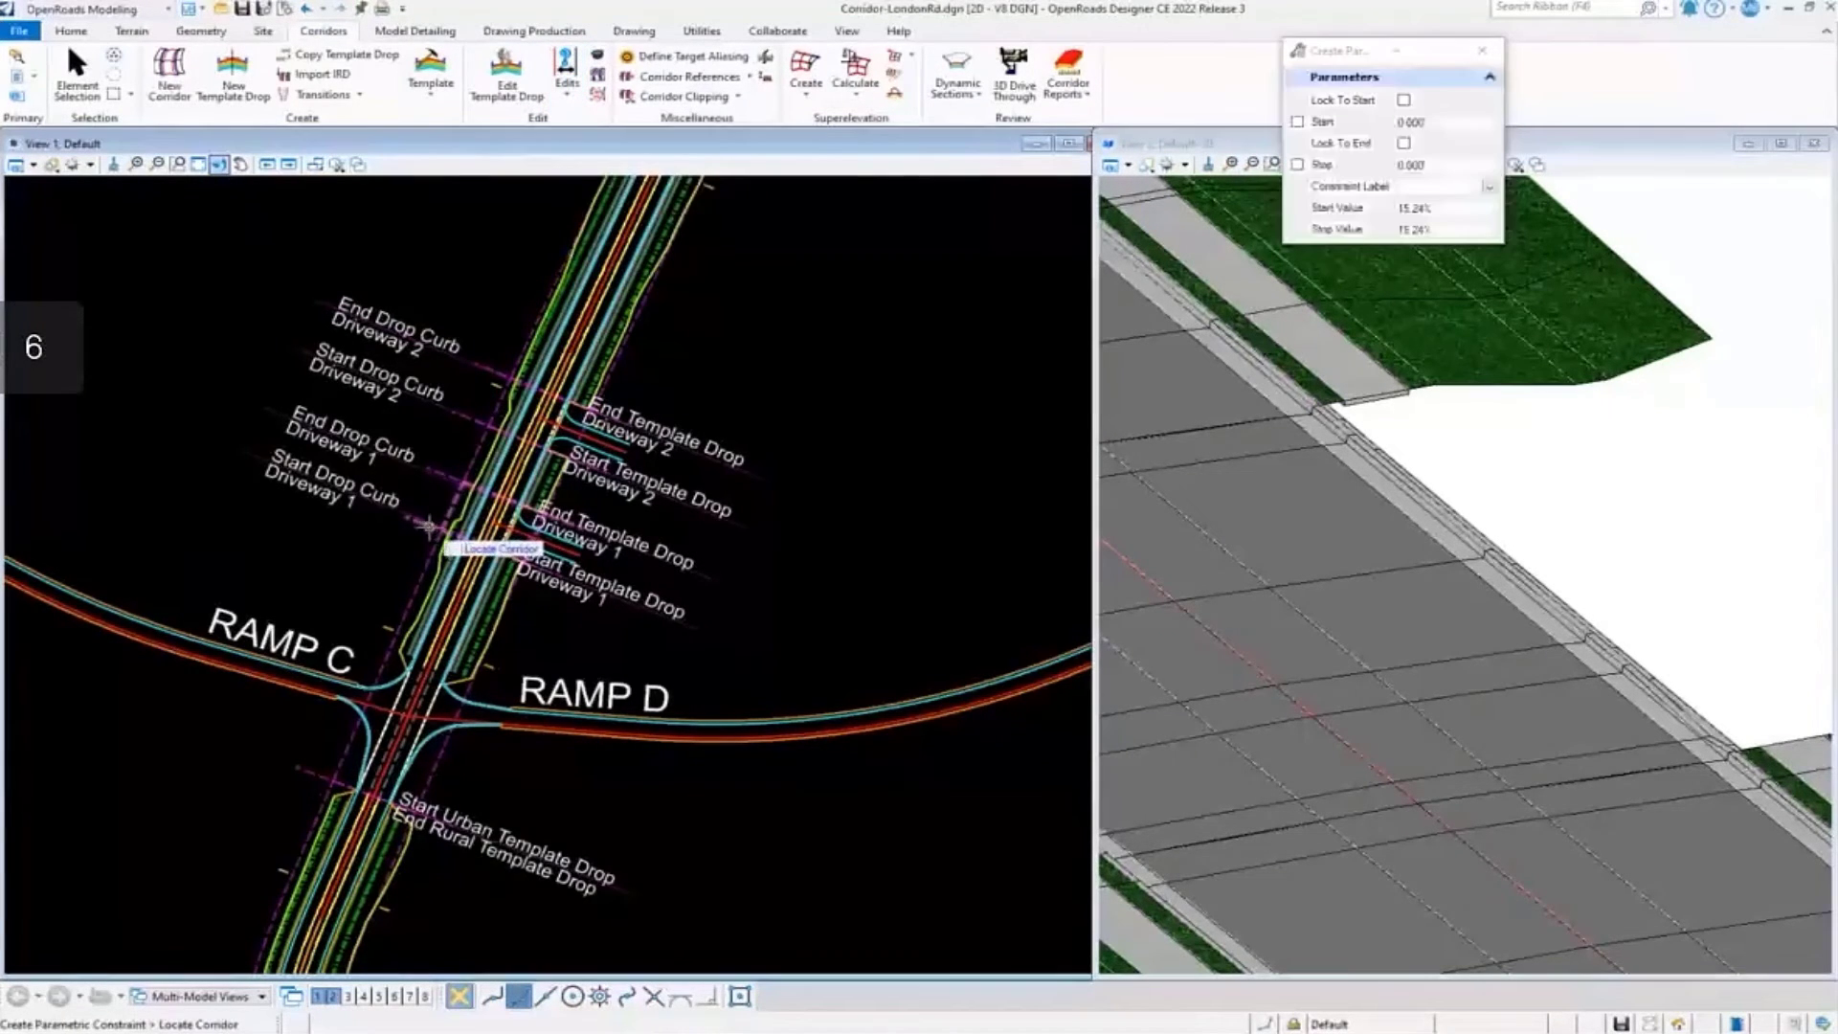
{"action": "scroll", "coordinate": [431, 541], "scroll_direction": "up", "scroll_amount": 2}
{"action": "left_click", "coordinate": [383, 694]}
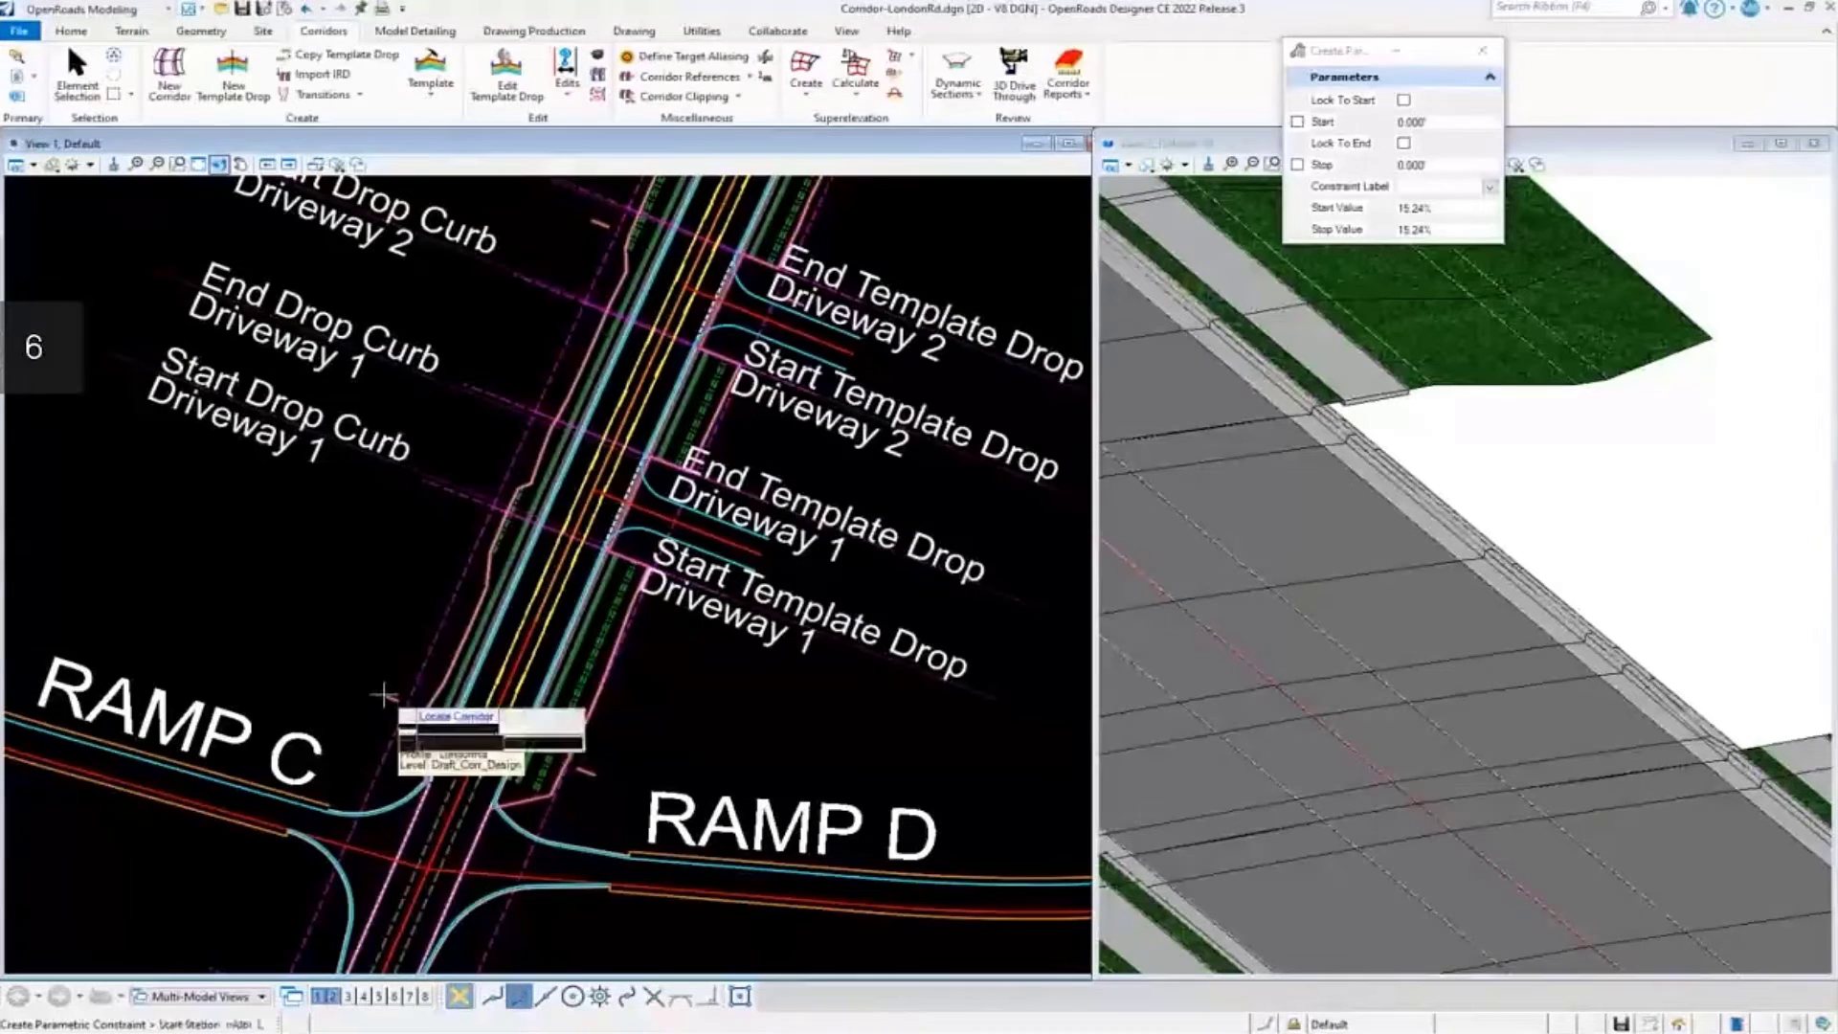
{"action": "scroll", "coordinate": [381, 681], "scroll_direction": "down", "scroll_amount": 2}
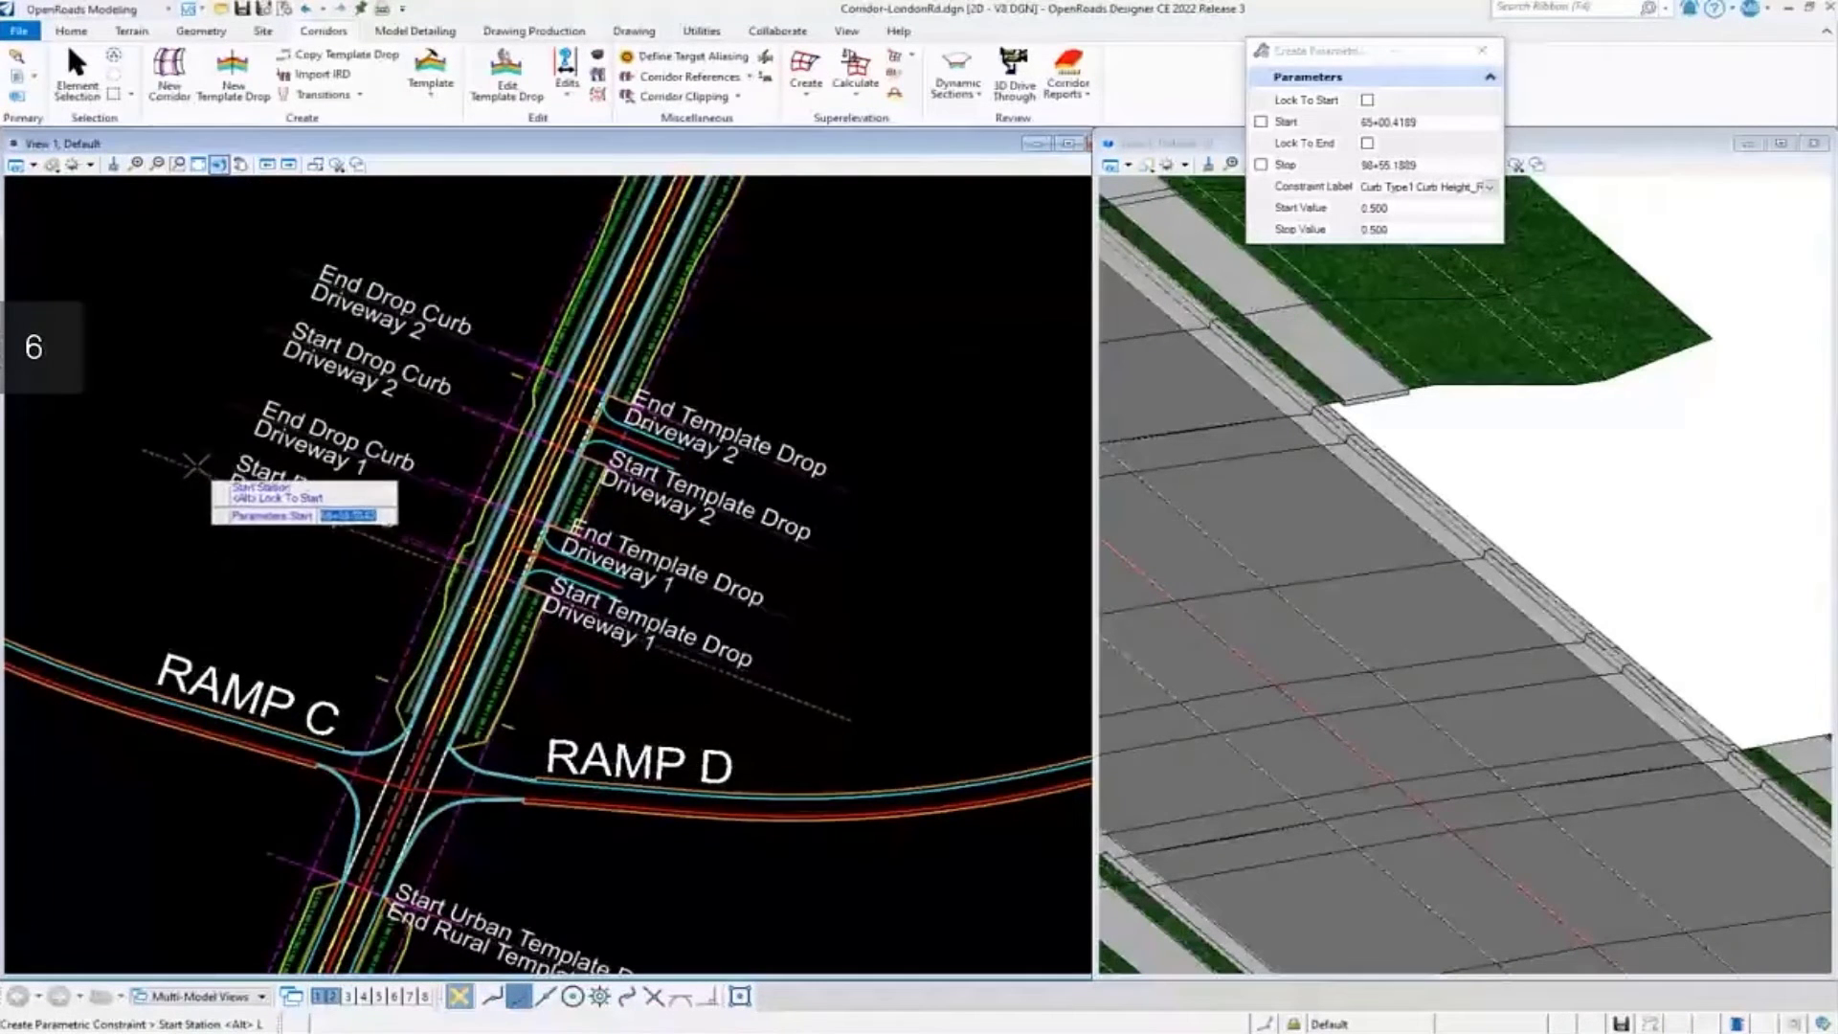
{"action": "left_click", "coordinate": [201, 451]}
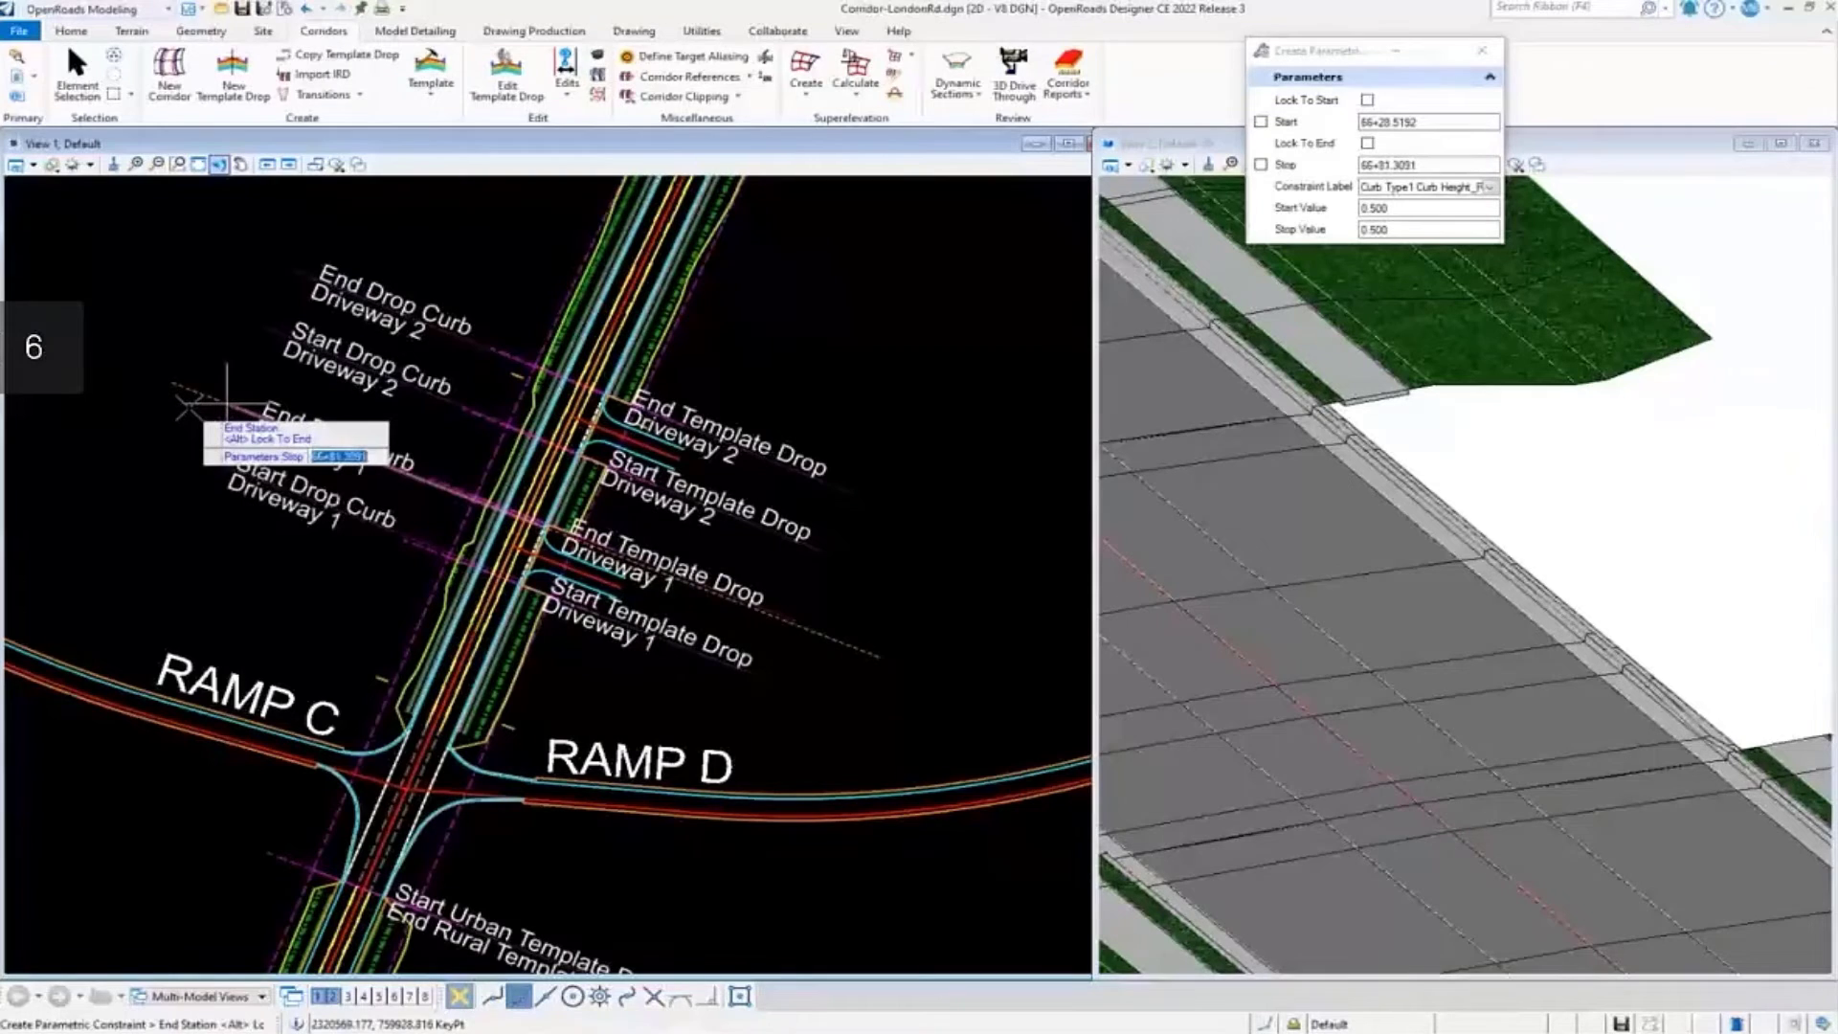
{"action": "left_click", "coordinate": [189, 408]}
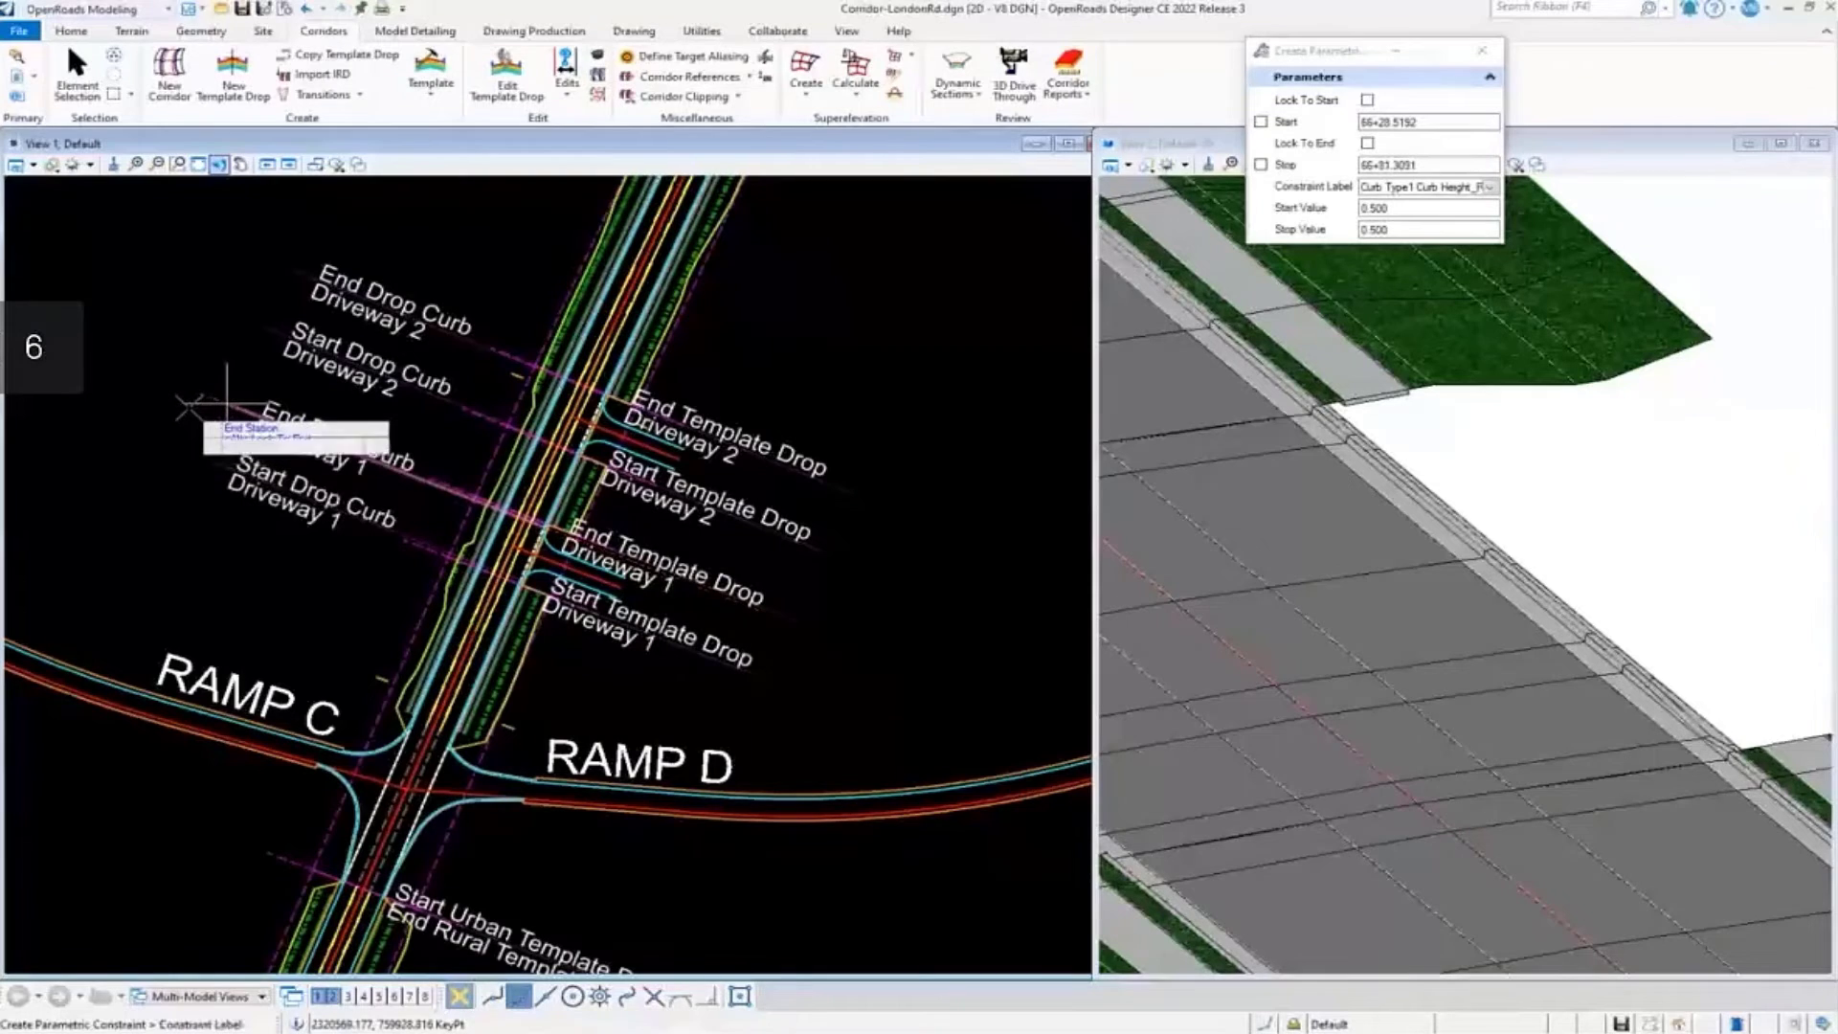
Apply the Curb Height label with start value 0.083 and stop value 1/12
{"action": "left_click", "coordinate": [113, 410]}
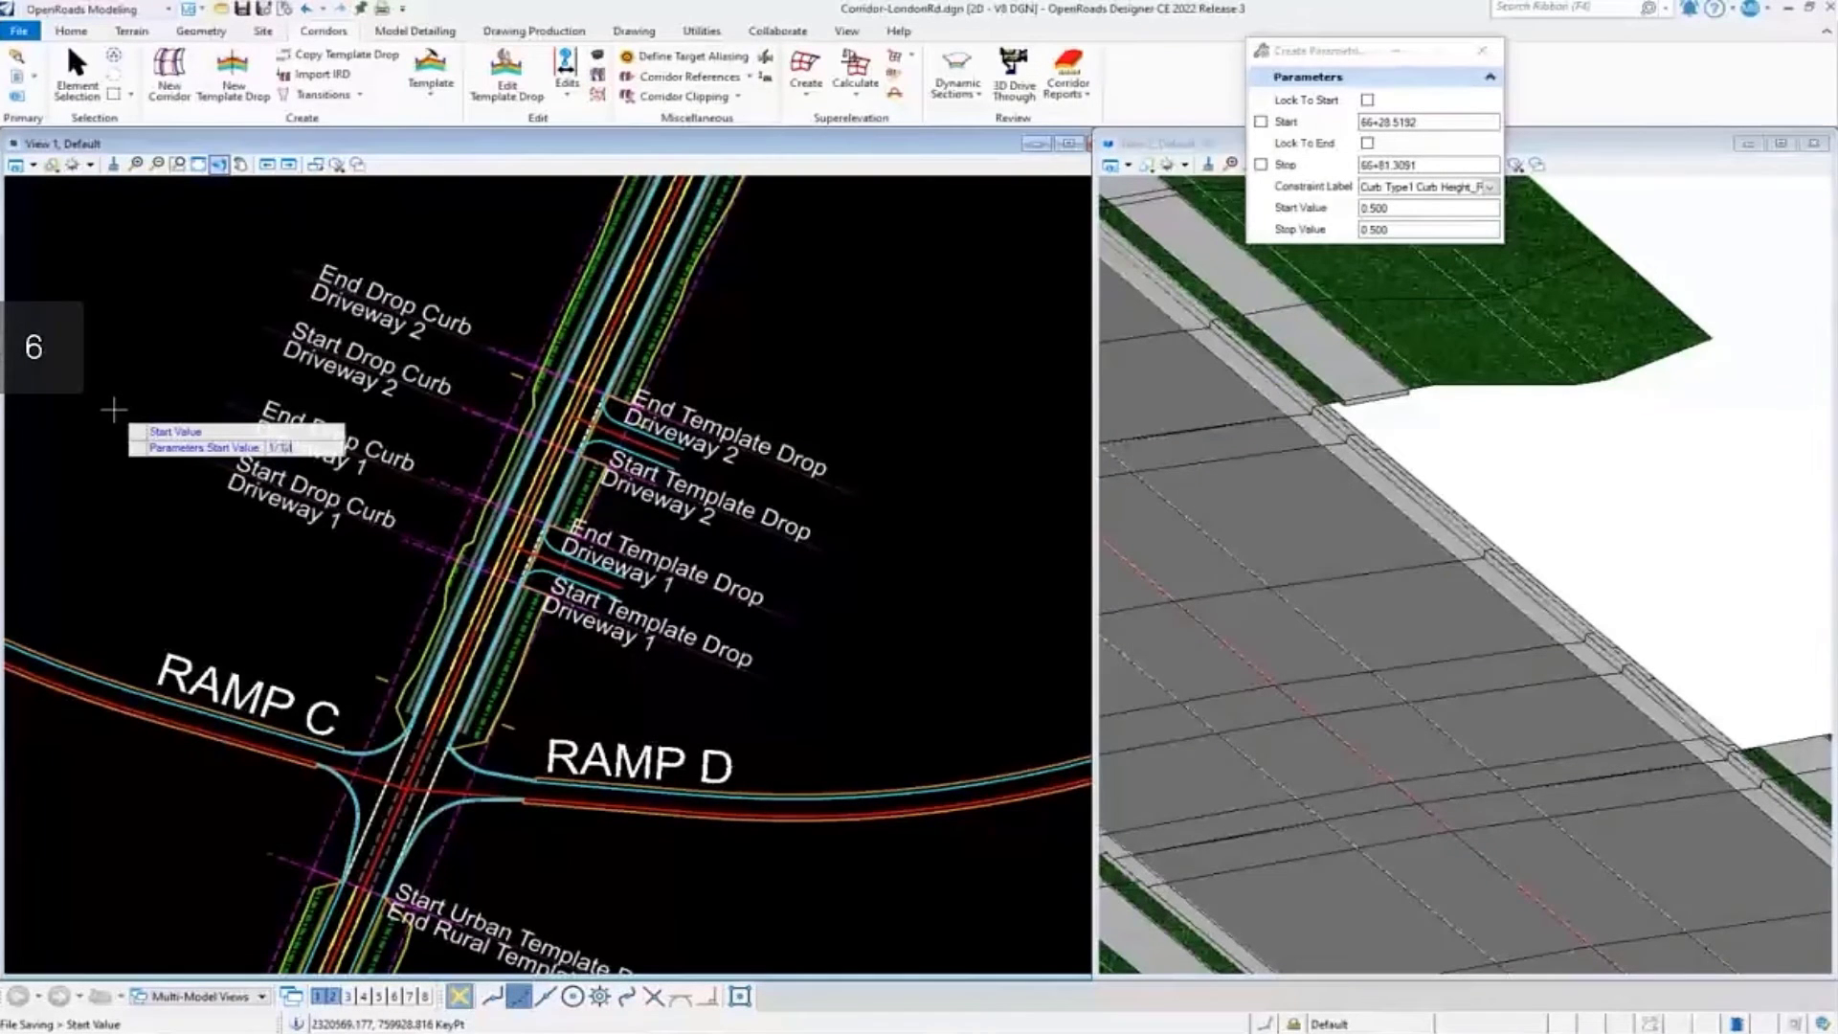
{"action": "key", "text": "Return"}
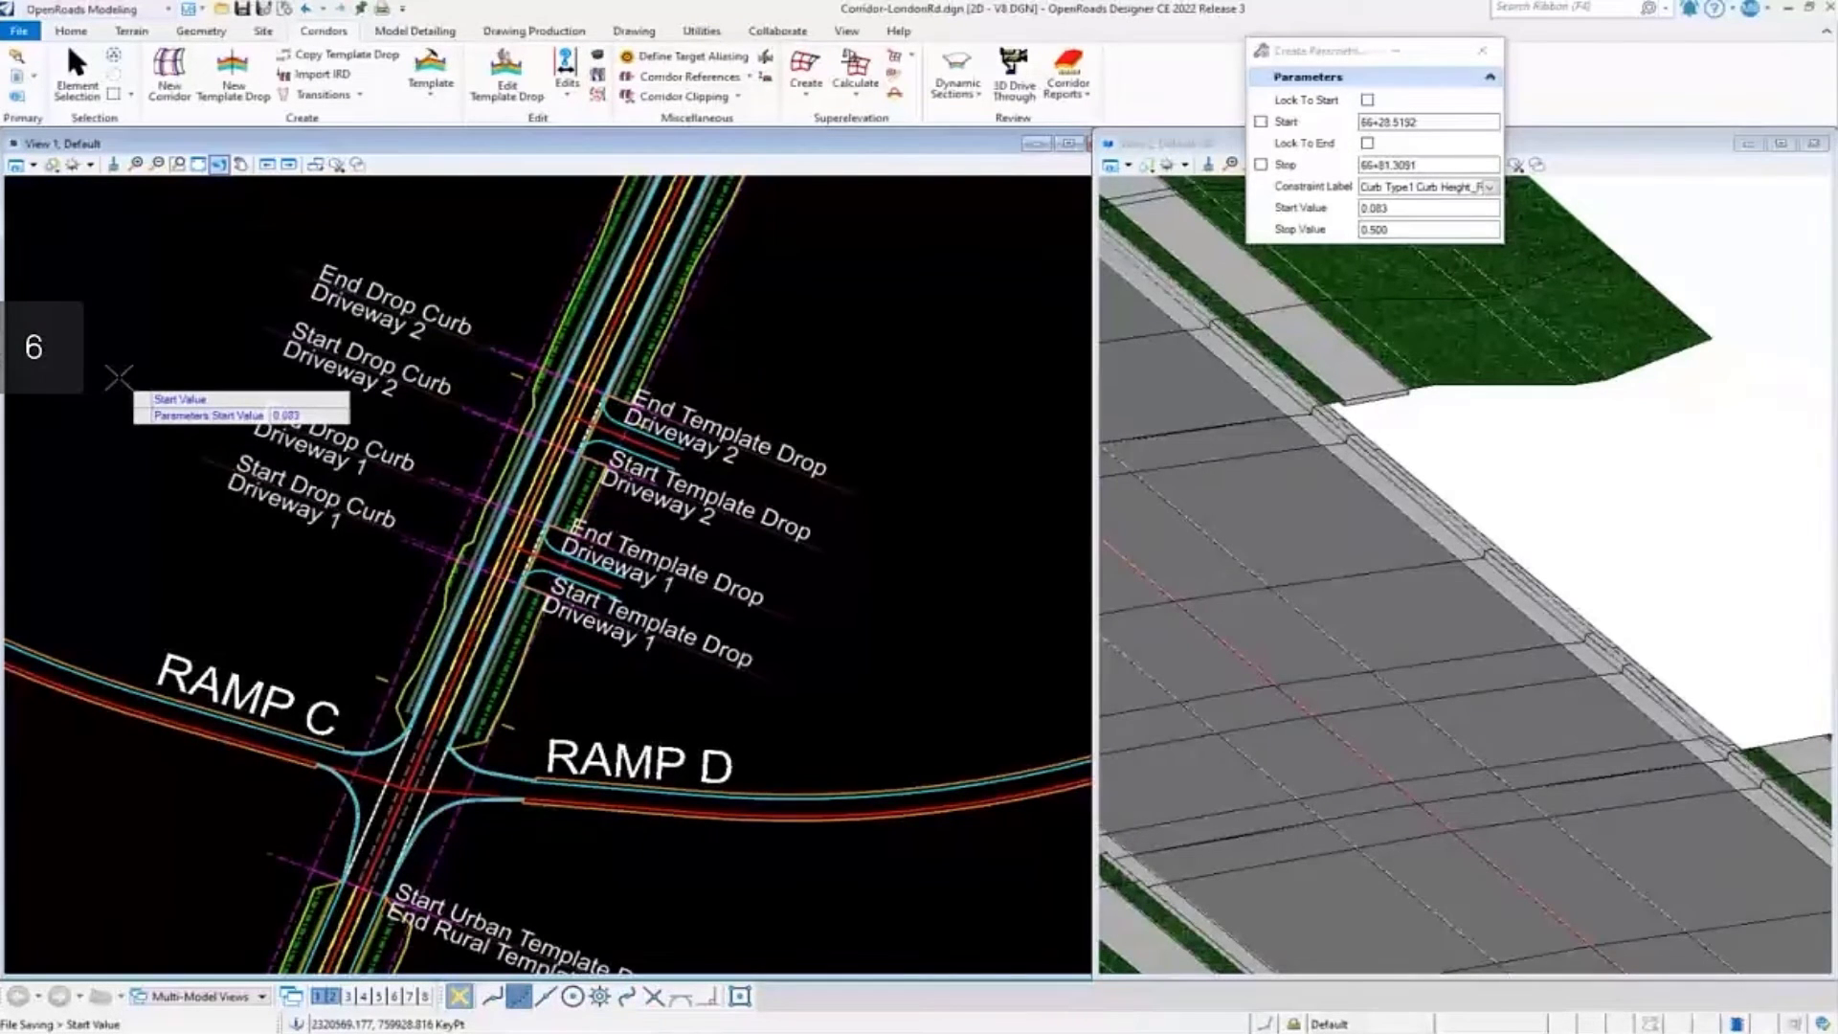
{"action": "key", "text": "Return"}
{"action": "type", "text": "1/"}
{"action": "left_click", "coordinate": [153, 359]}
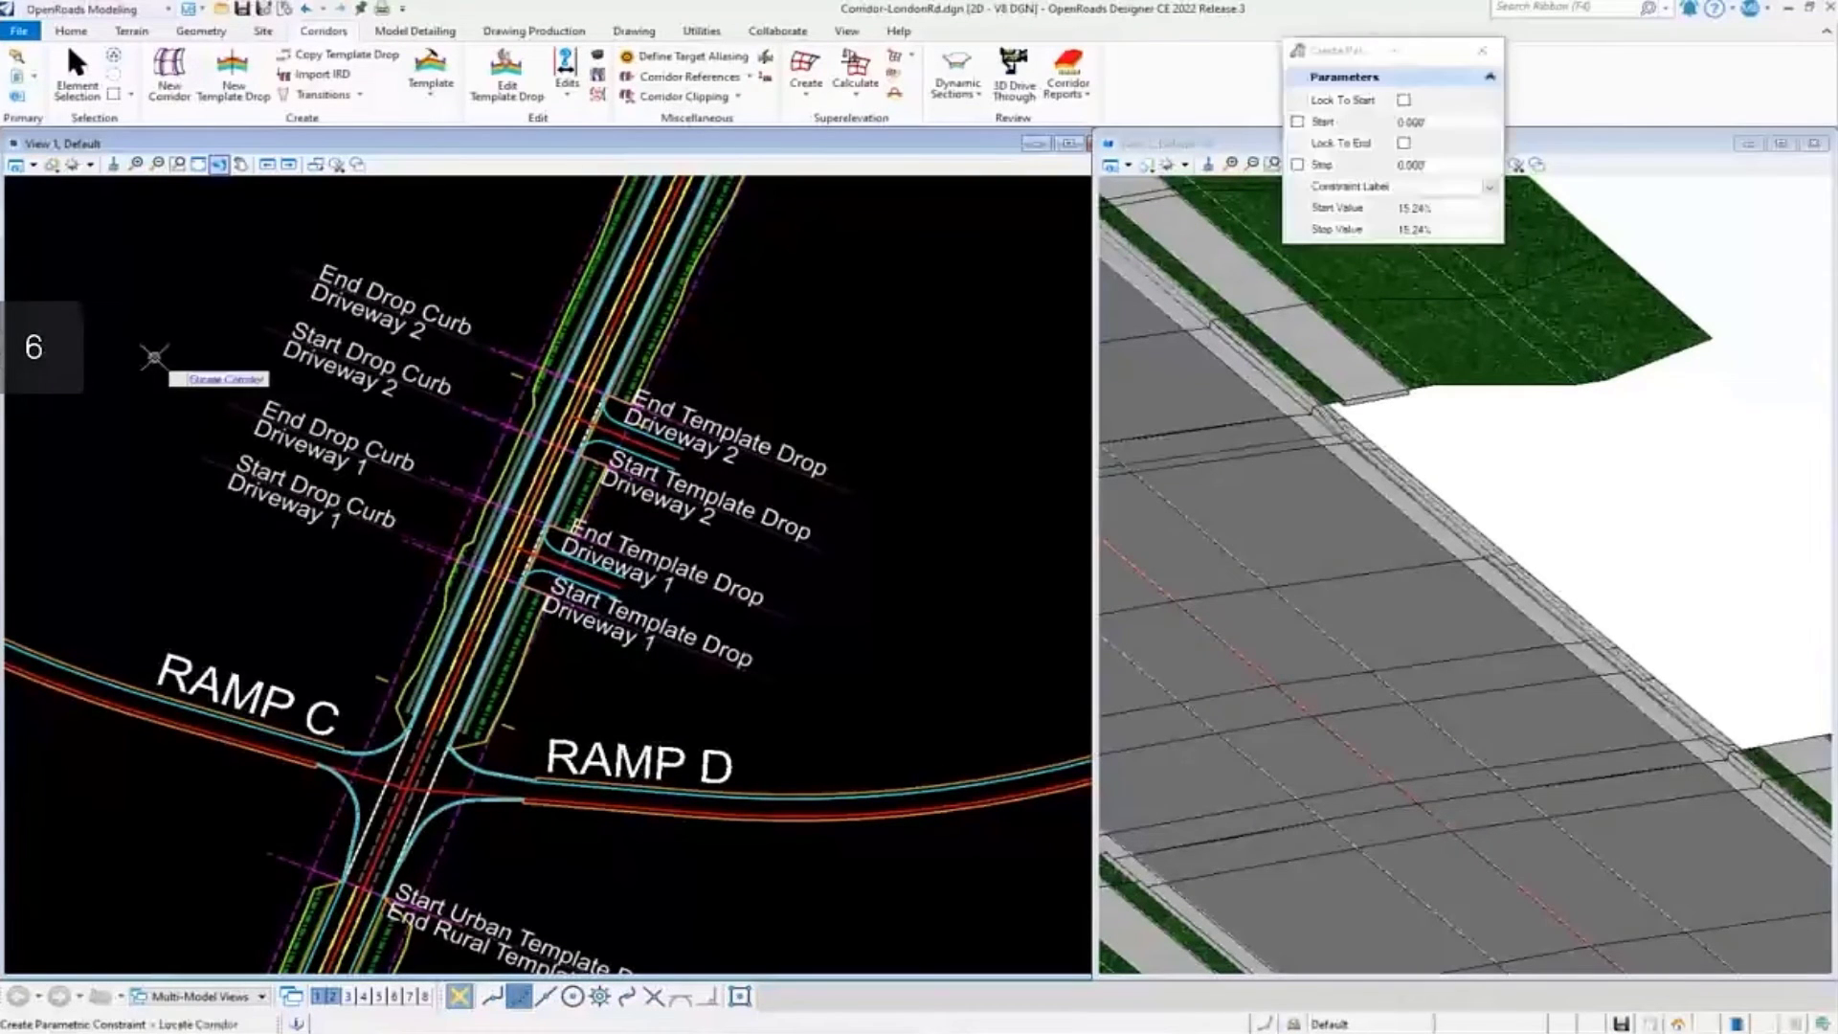
Exit the constraint tool and zoom the 3D view to review the lowered driveway curb
{"action": "right_click", "coordinate": [153, 360]}
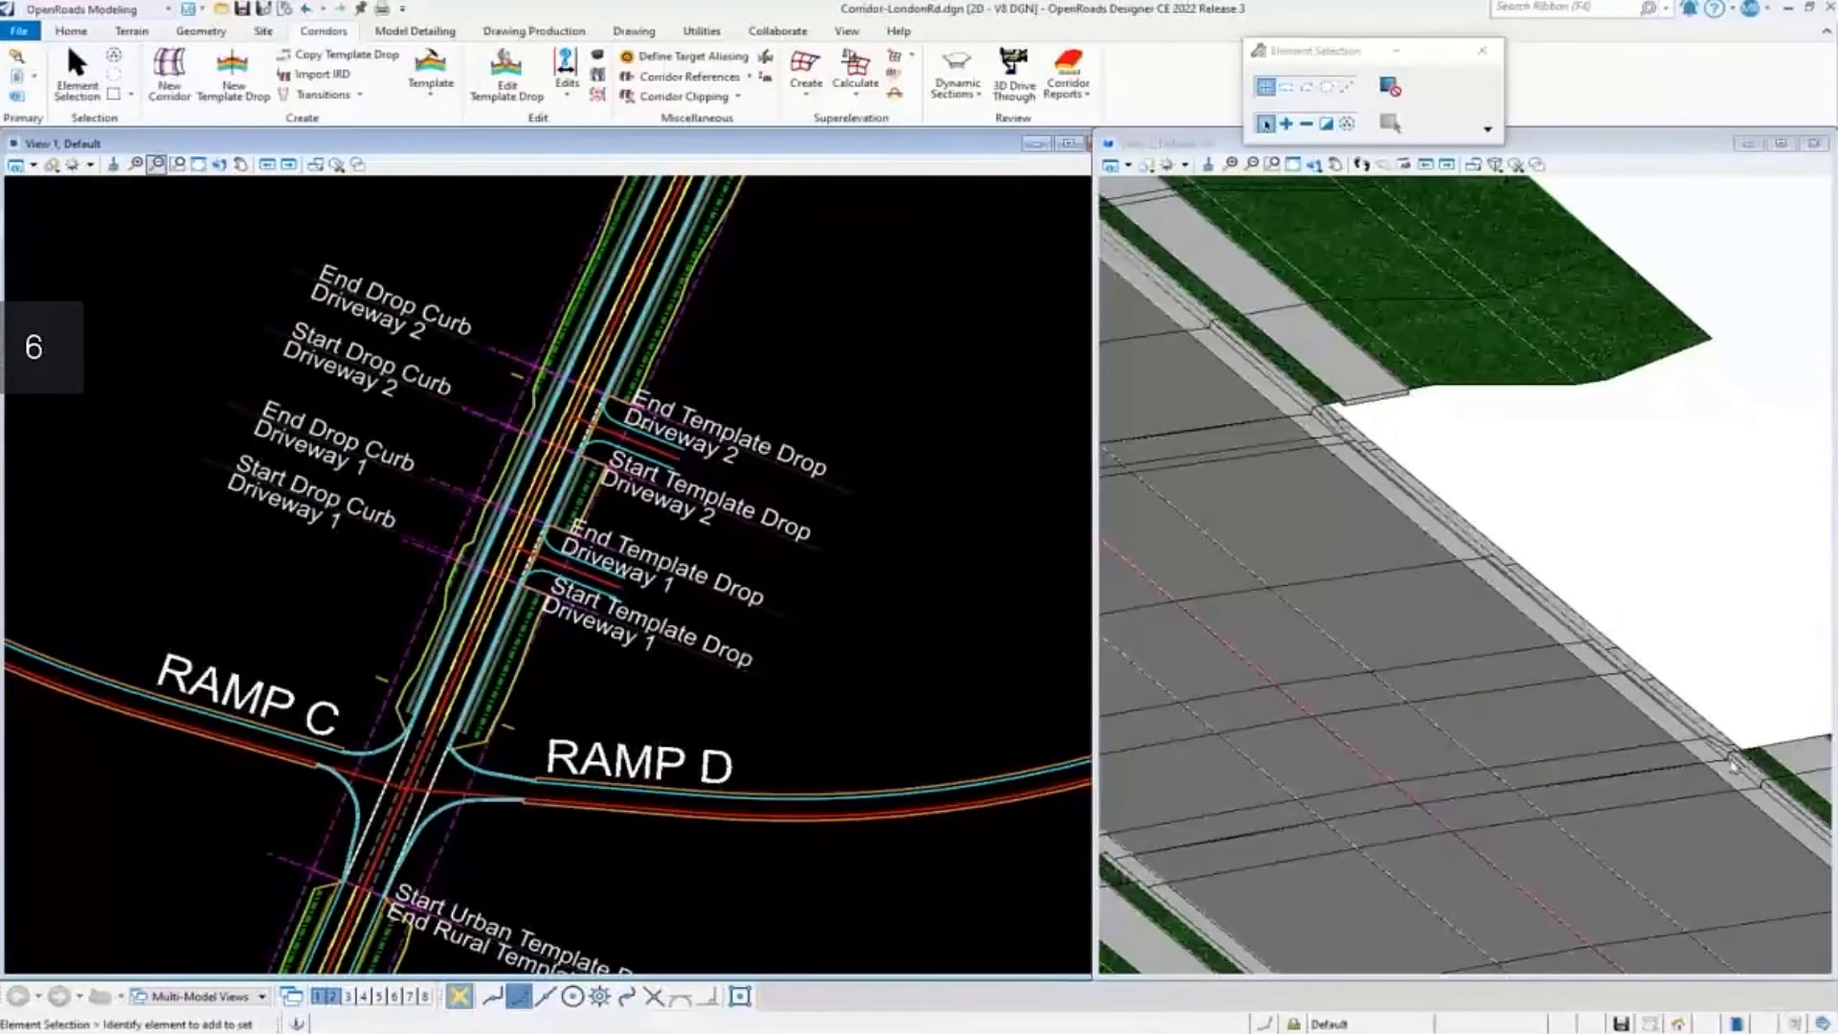
{"action": "scroll", "coordinate": [1376, 428], "scroll_direction": "up", "scroll_amount": 1}
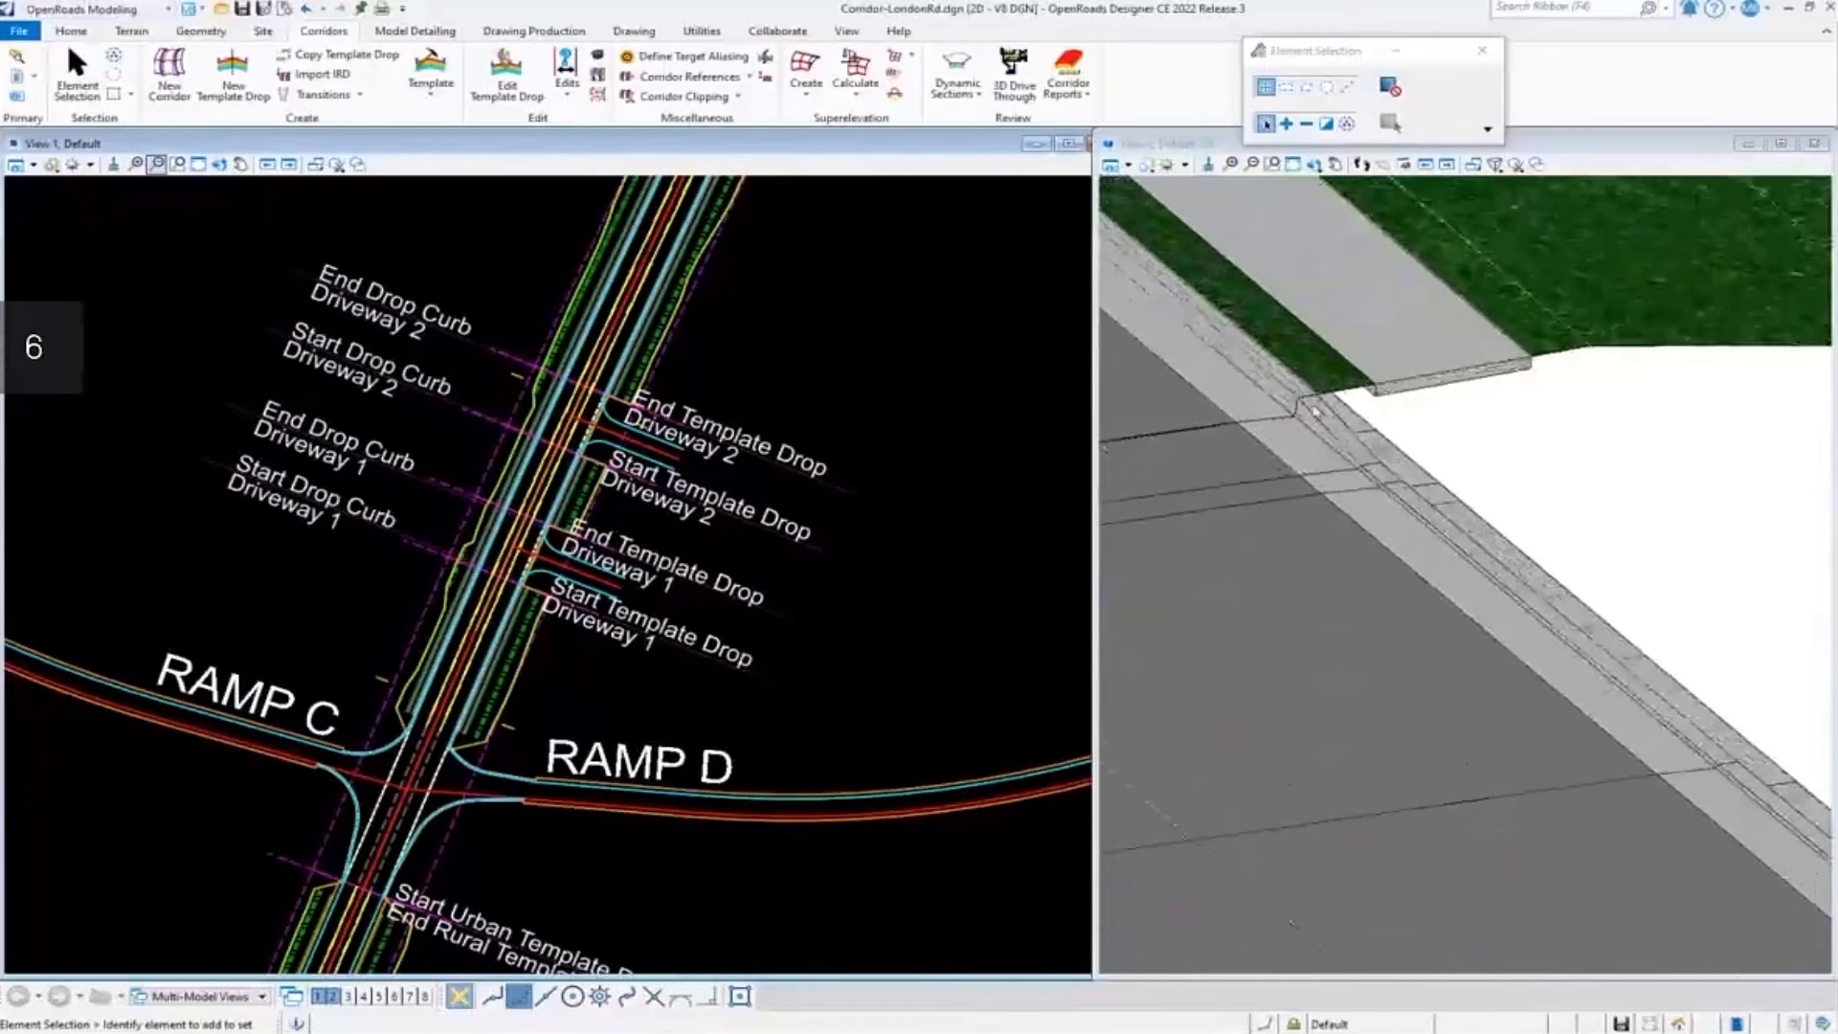
{"action": "scroll", "coordinate": [1307, 402], "scroll_direction": "up", "scroll_amount": 1}
{"action": "scroll", "coordinate": [1302, 401], "scroll_direction": "down", "scroll_amount": 2}
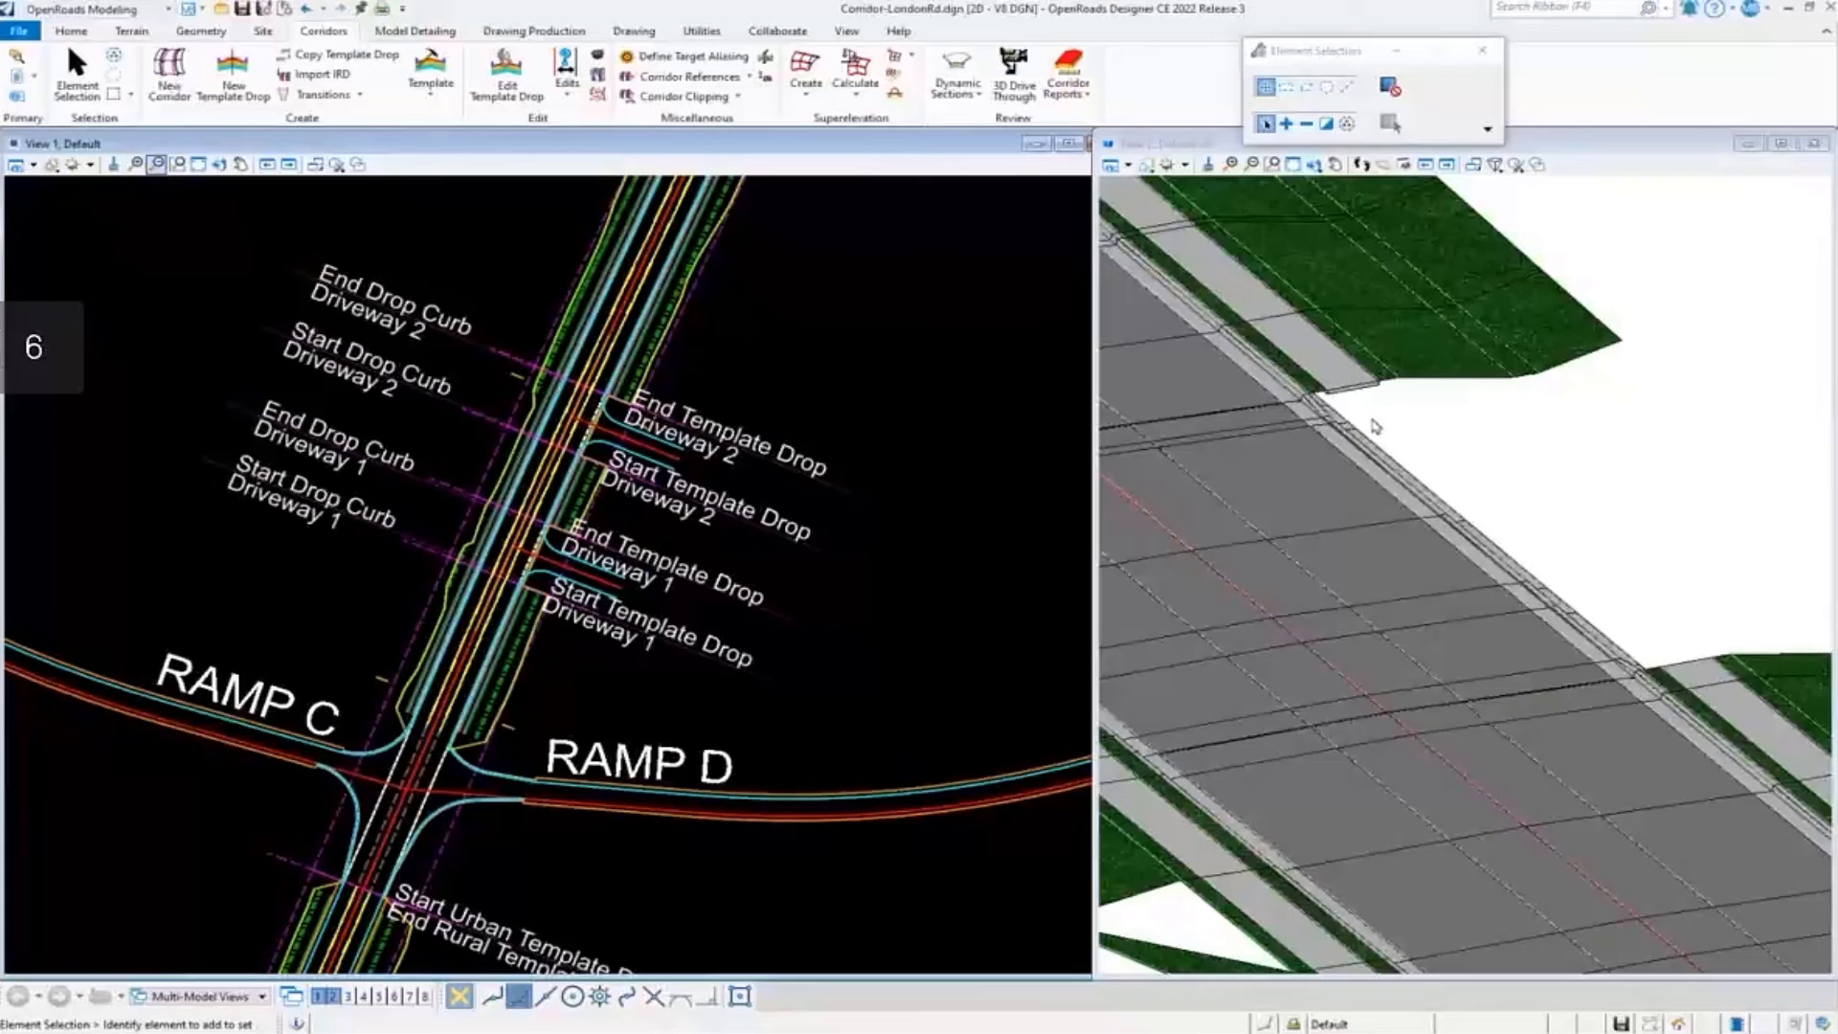
{"action": "scroll", "coordinate": [1432, 435], "scroll_direction": "down", "scroll_amount": 3}
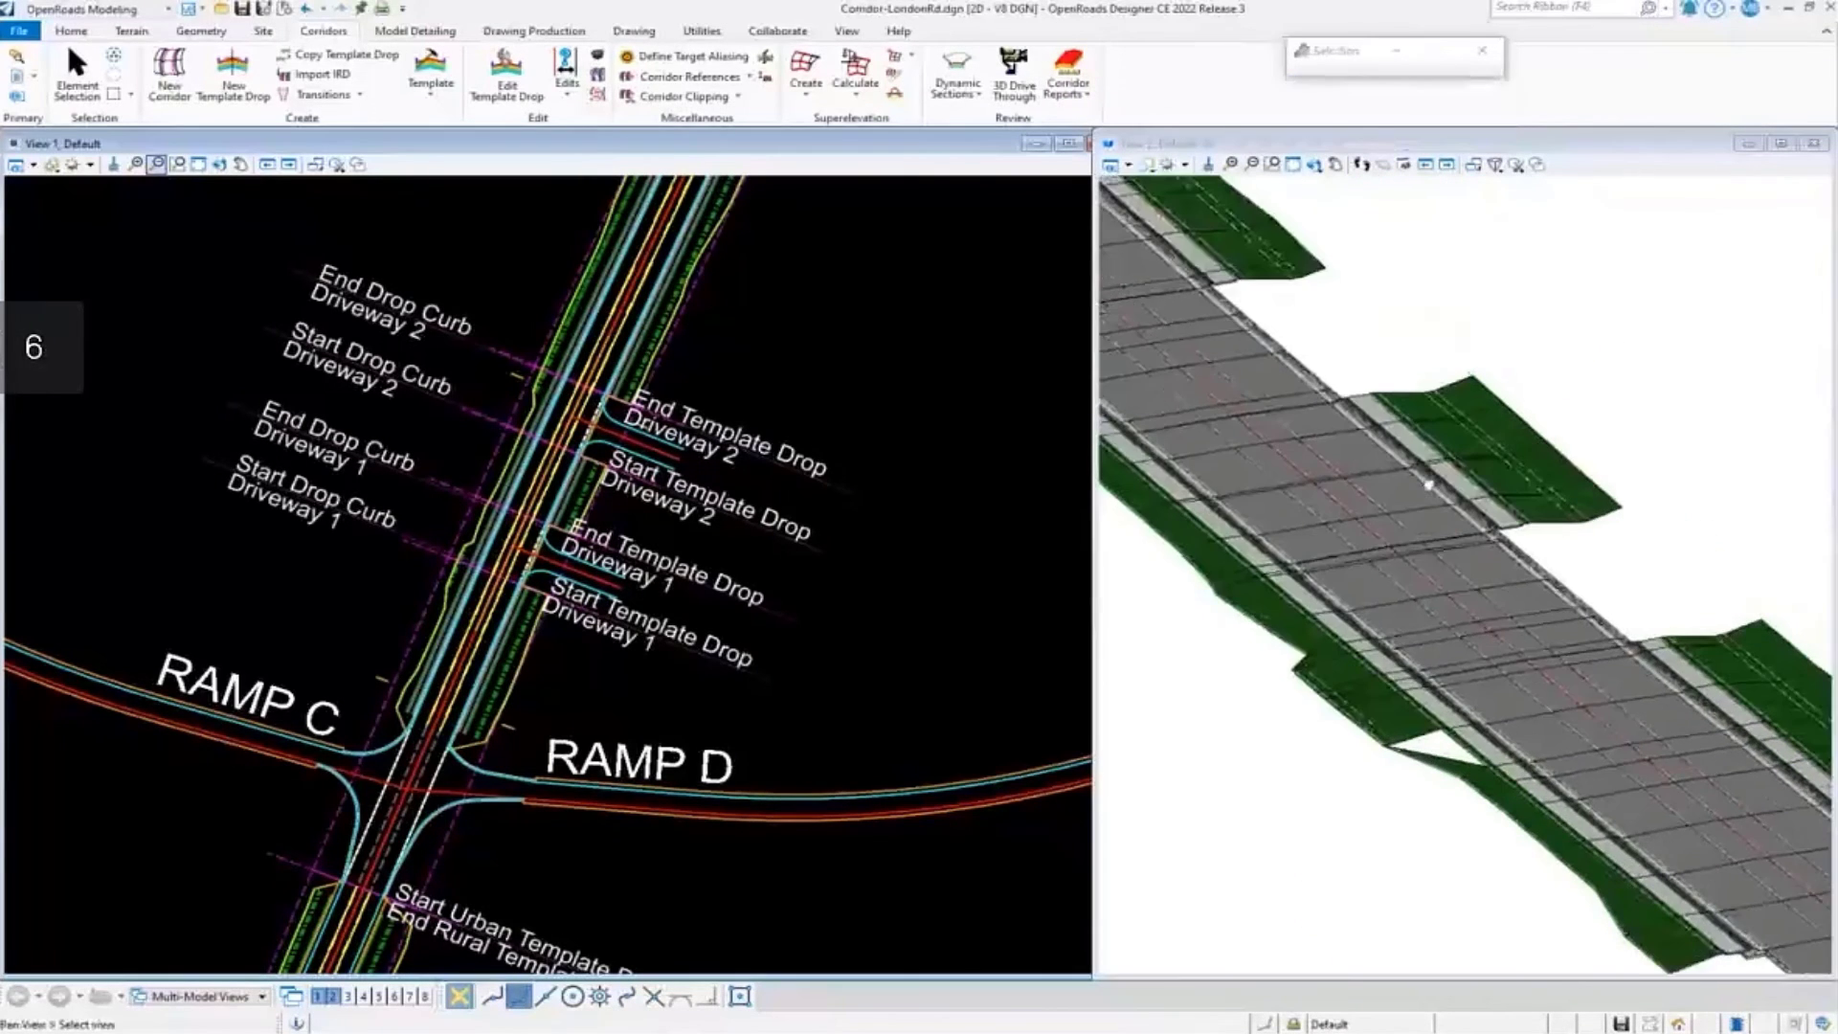